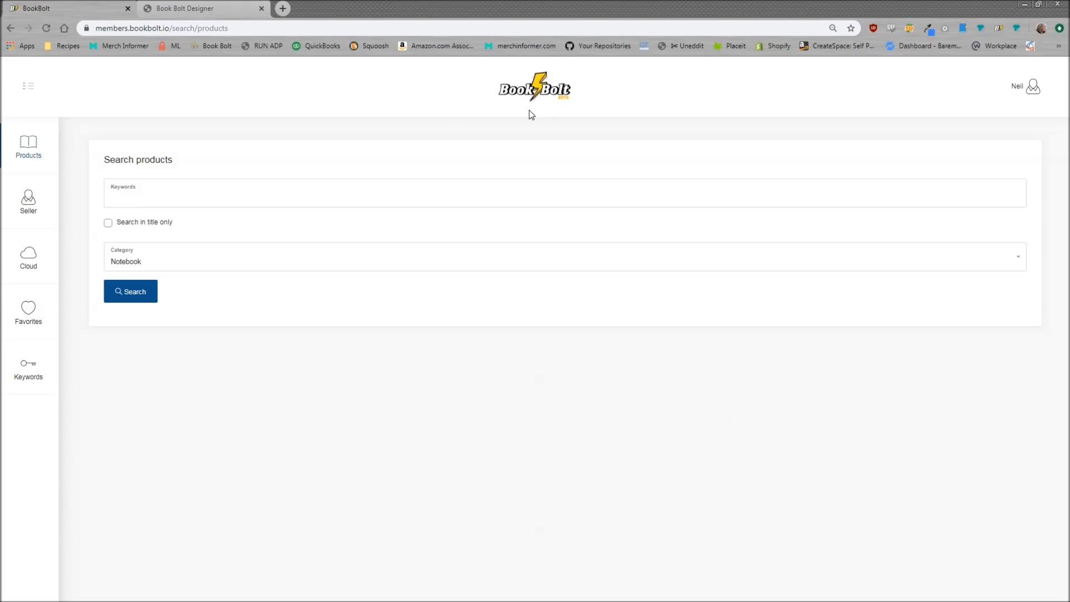
# Launch Book Bolt Designer from the account menu in a new tab and log in
pyautogui.click(1033, 89)
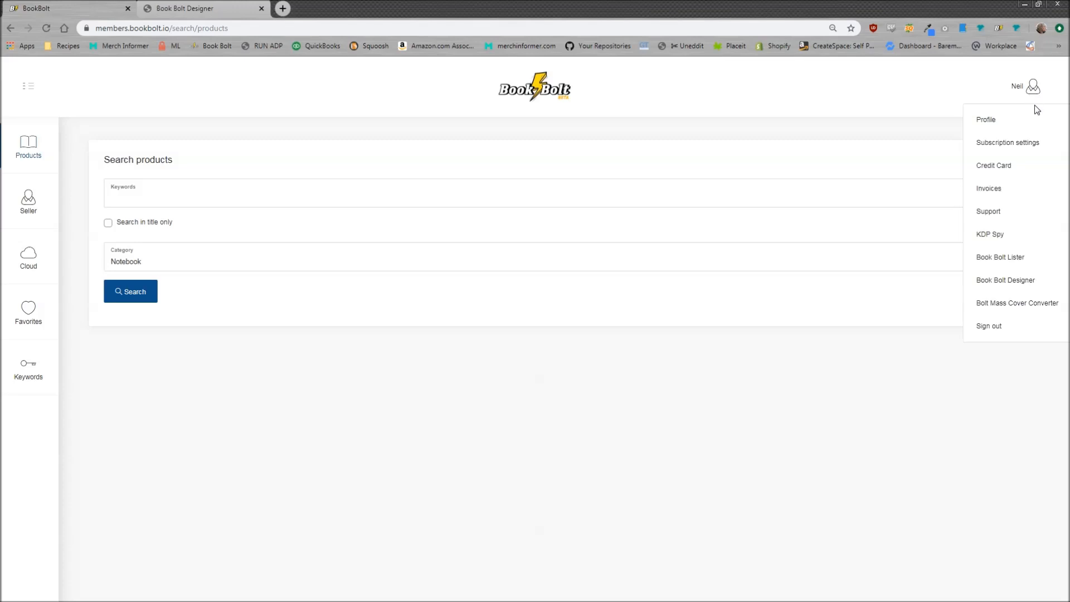
pyautogui.click(1018, 280)
pyautogui.click(617, 348)
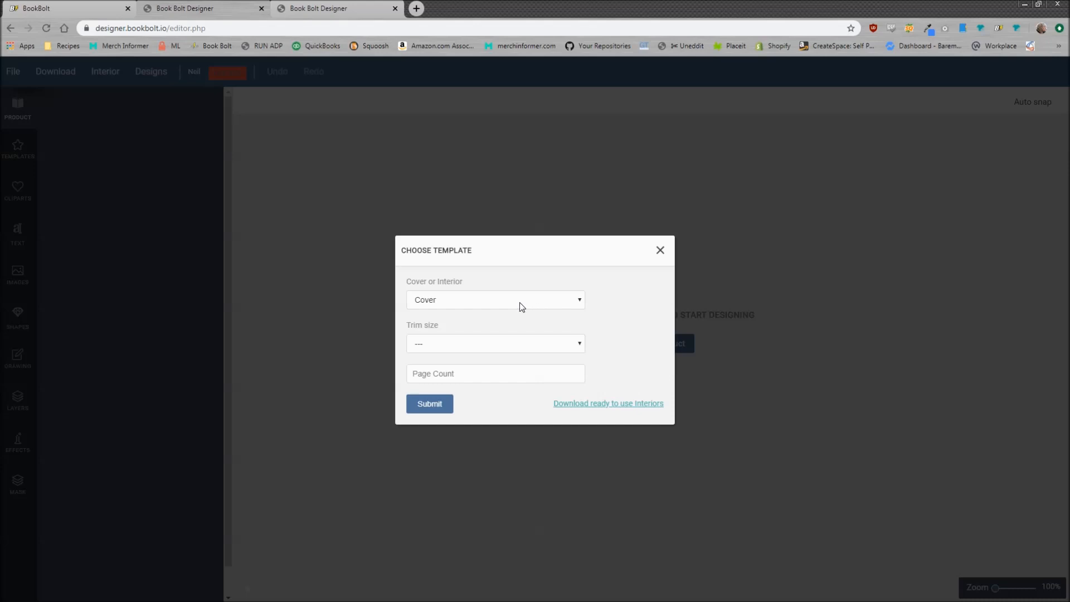
# Generate a Cover template with 6 x 9 in trim size and a page count of 100
pyautogui.click(502, 298)
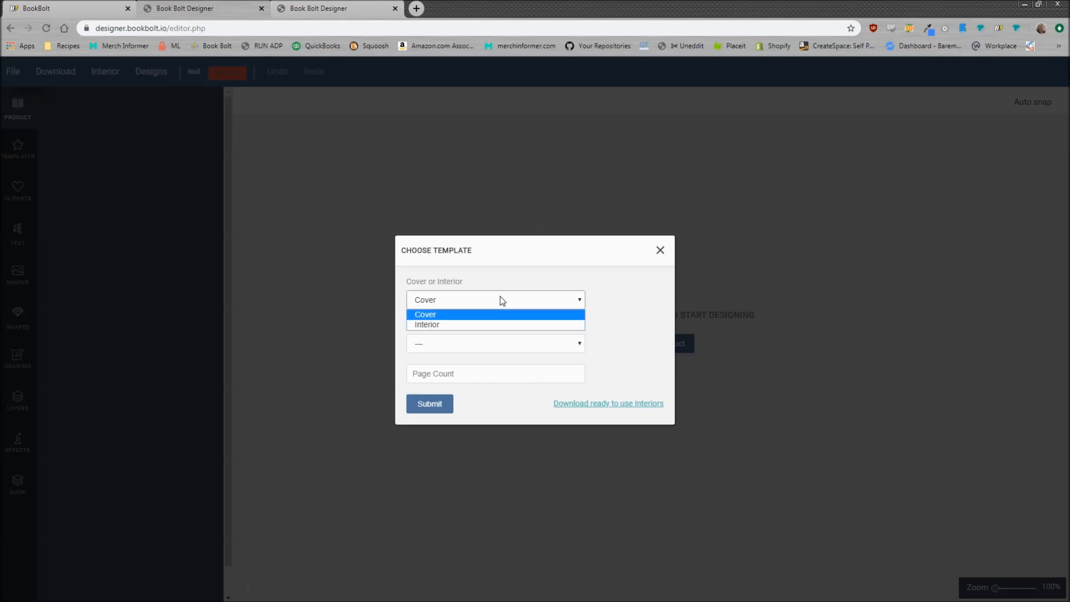
pyautogui.click(437, 316)
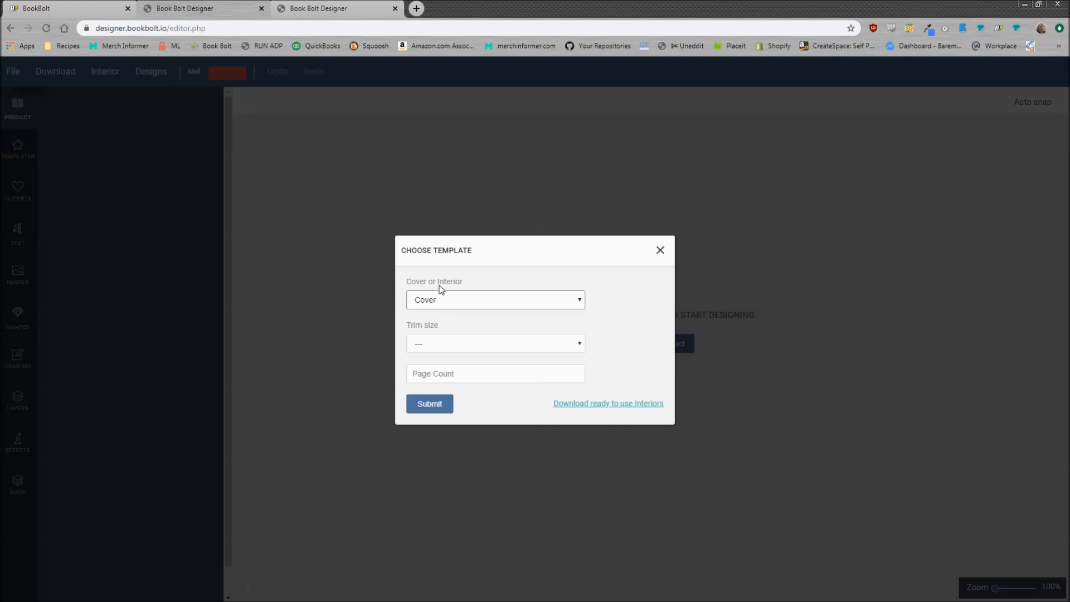
pyautogui.click(477, 346)
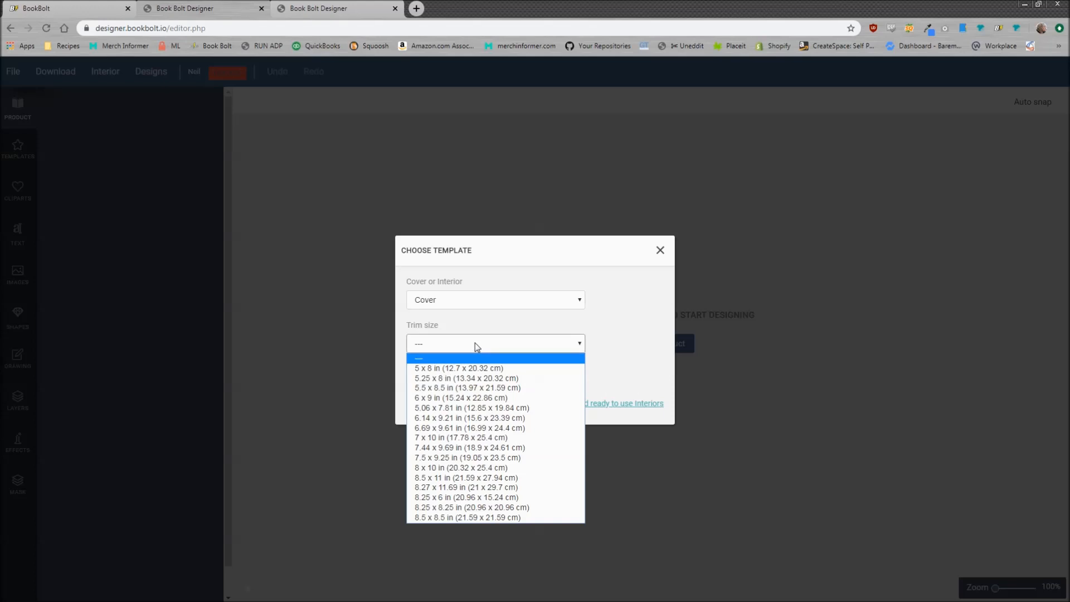
pyautogui.click(457, 398)
pyautogui.click(433, 375)
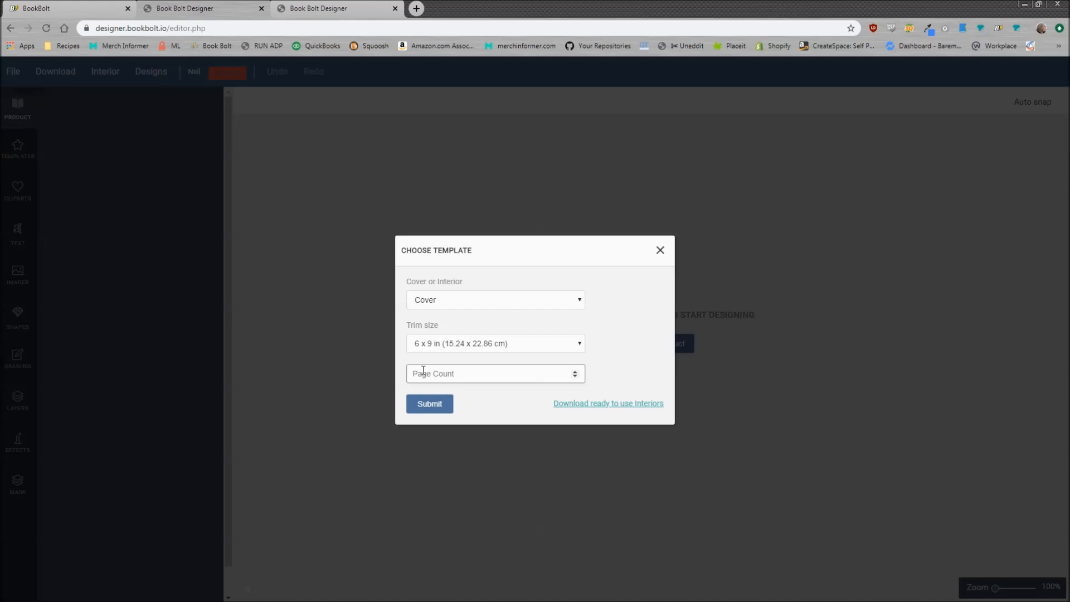
pyautogui.write('100')
pyautogui.click(446, 411)
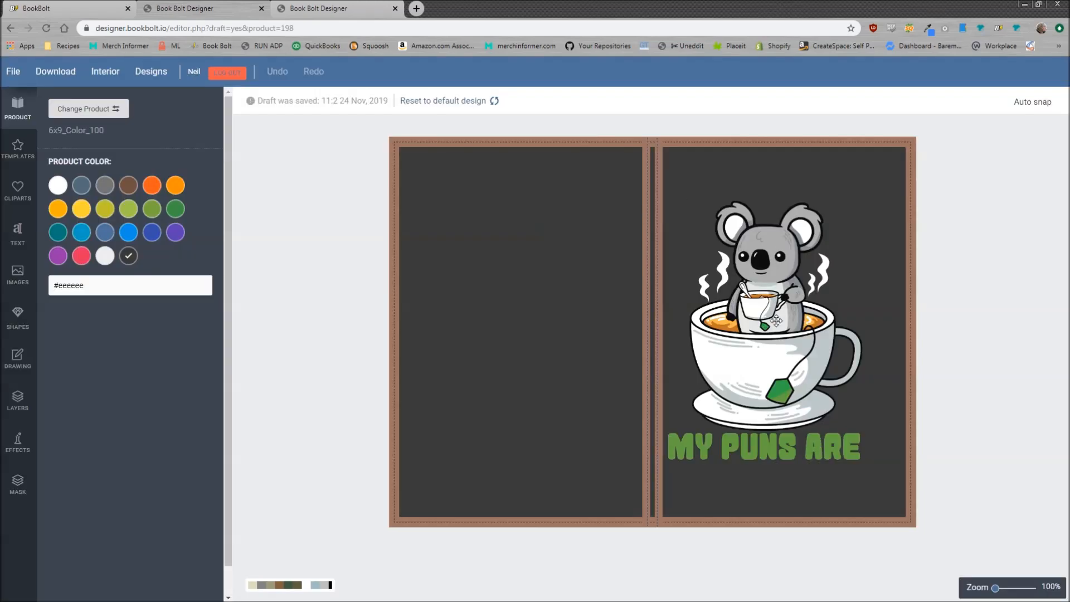
# Delete the koala artwork from the cover and set the cover colour to white
pyautogui.moveTo(774, 306); pyautogui.dragTo(802, 306)
pyautogui.click(673, 186)
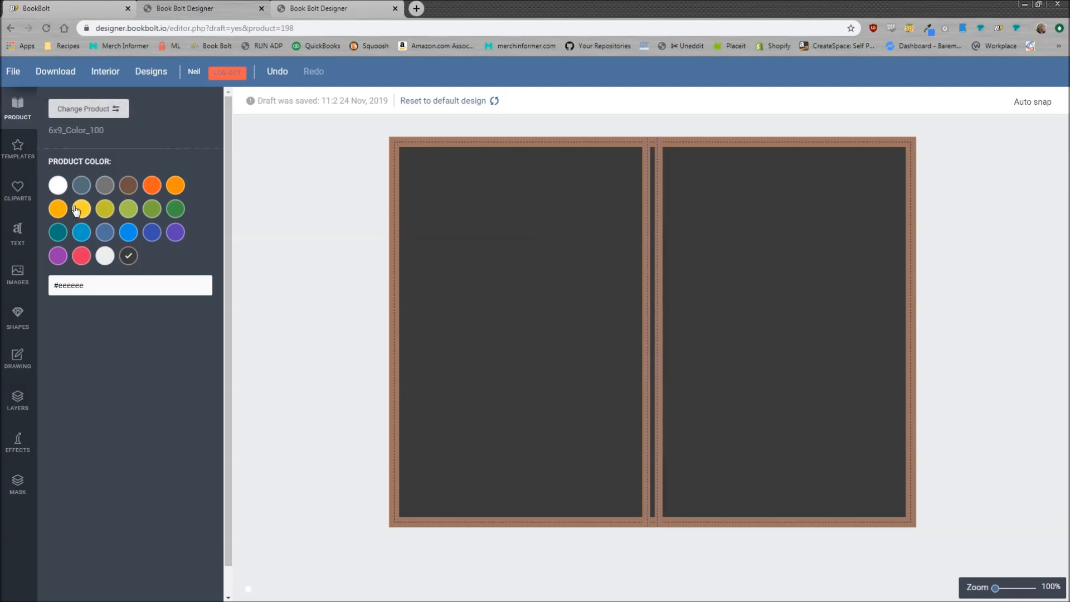
pyautogui.click(58, 186)
# Preview slate, grey, brown, orange, olive and green cover colours, then return to white
pyautogui.click(79, 187)
pyautogui.click(105, 186)
pyautogui.click(128, 186)
pyautogui.click(152, 186)
pyautogui.click(175, 187)
pyautogui.click(175, 209)
pyautogui.click(151, 209)
pyautogui.click(128, 209)
pyautogui.click(54, 190)
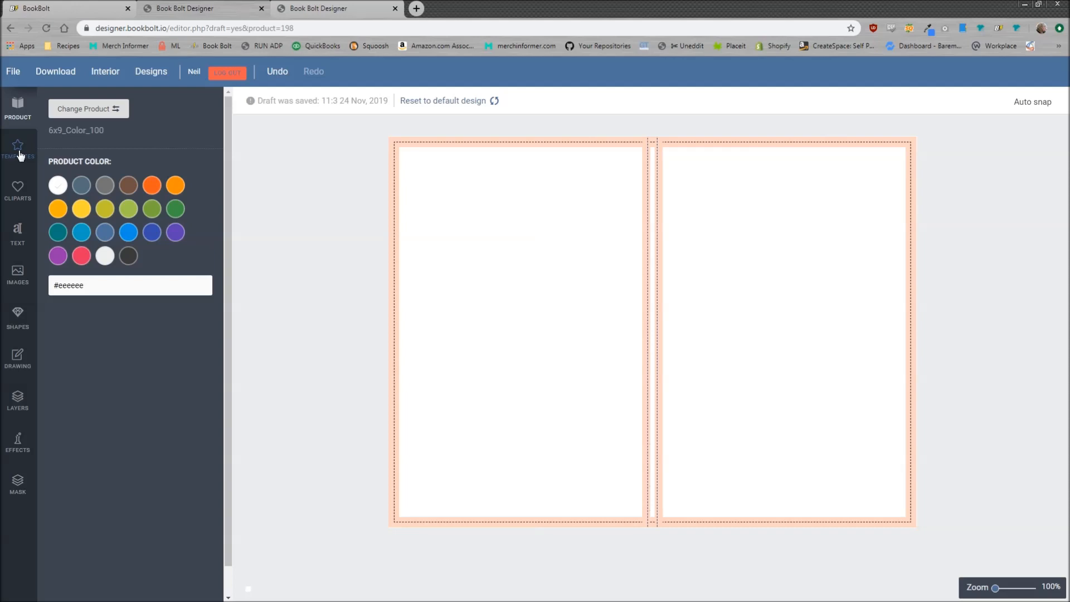
# Show the Text panel's styled presets and font list in the left sidebar
pyautogui.click(23, 196)
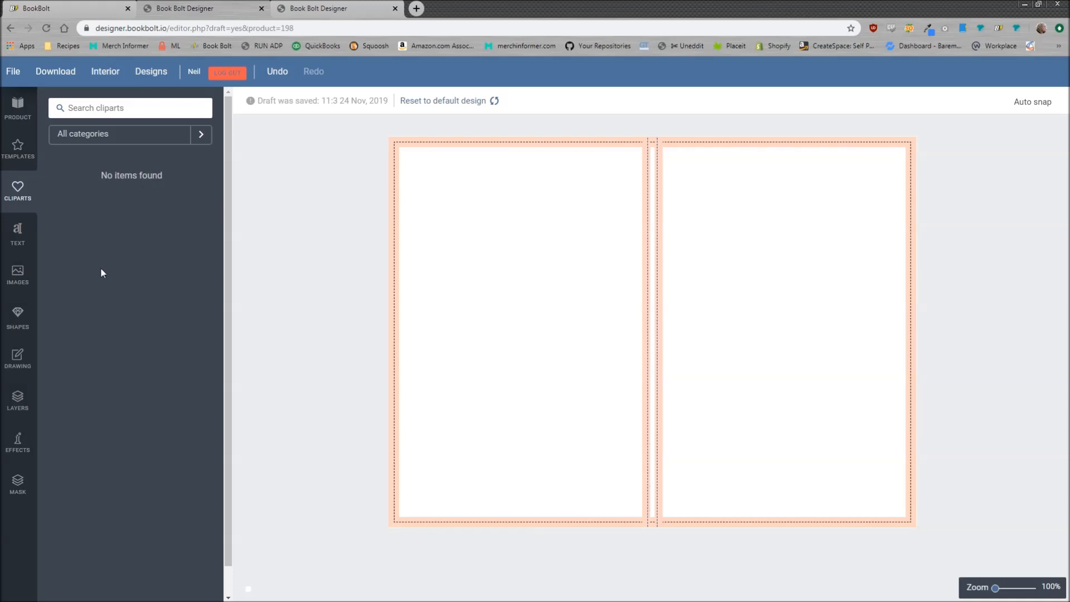
pyautogui.click(18, 235)
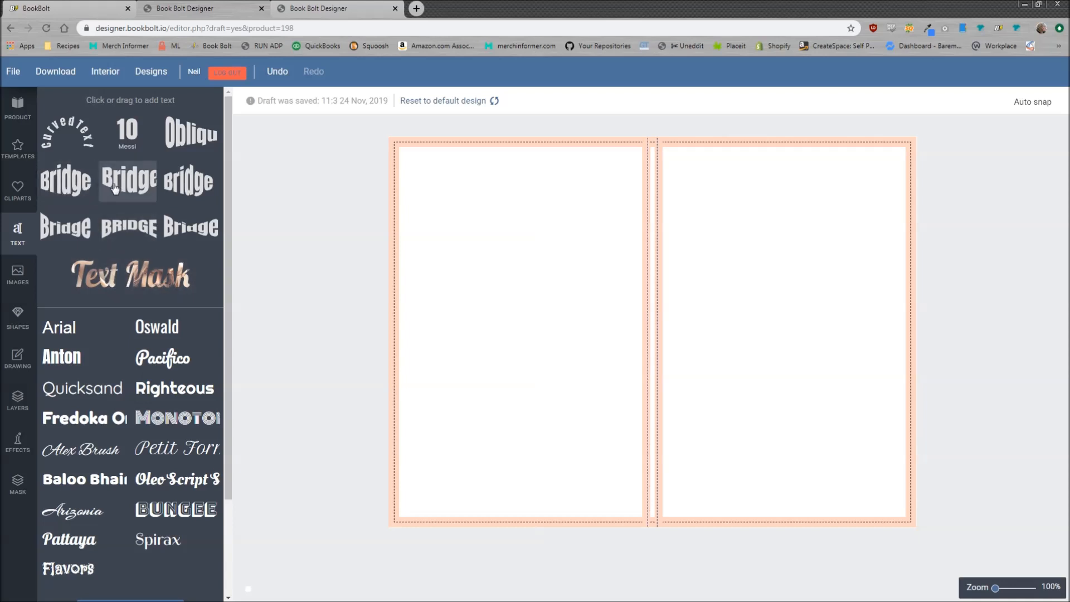
pyautogui.scroll(-2, 146, 380)
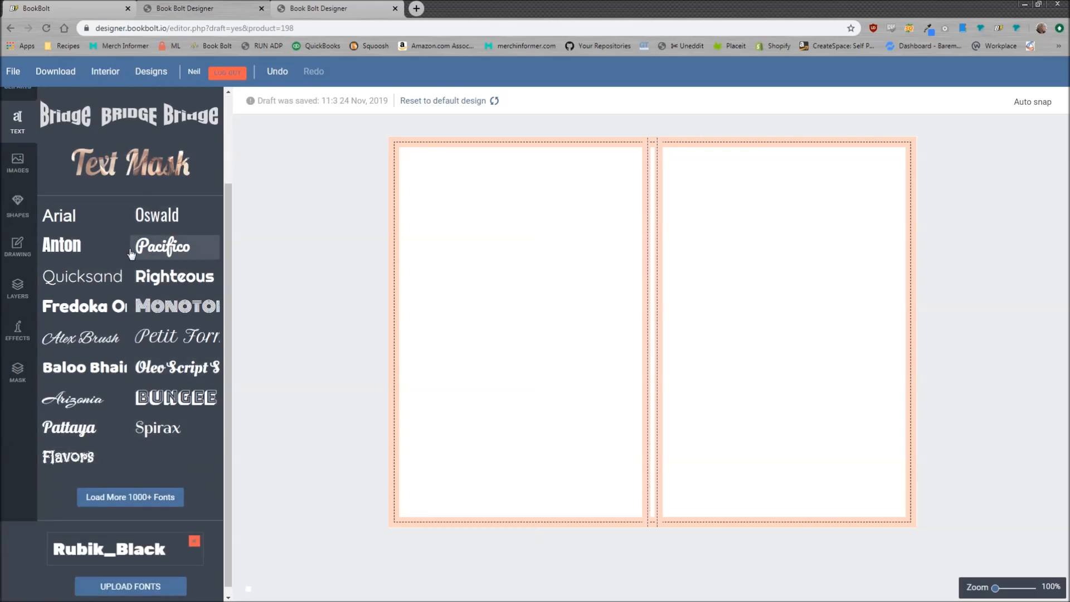
# Add an Anton text object to the centre of the cover
pyautogui.click(71, 250)
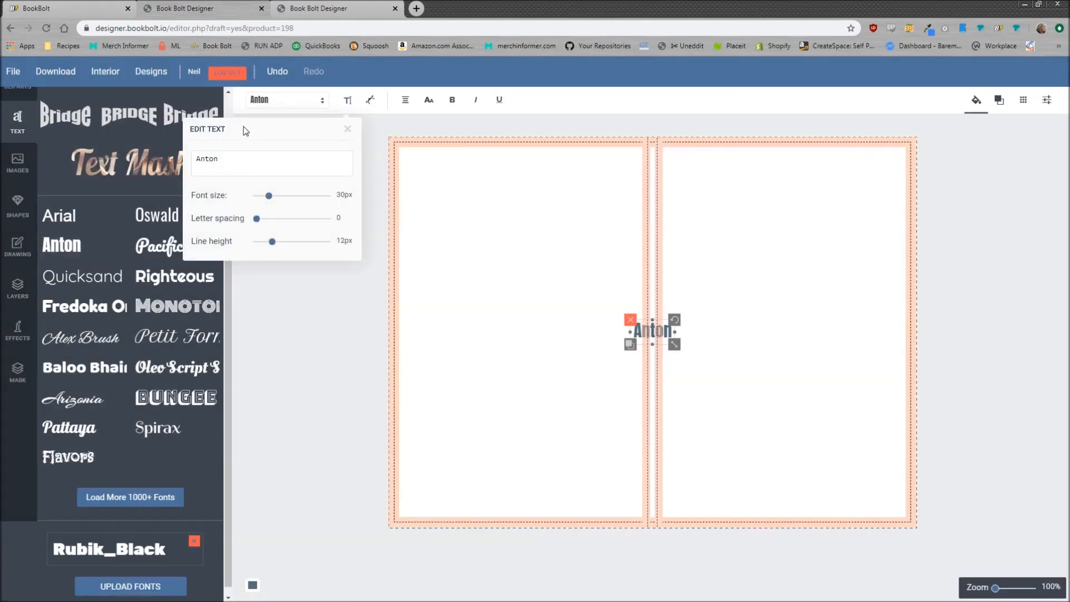
pyautogui.moveTo(244, 159); pyautogui.dragTo(189, 156)
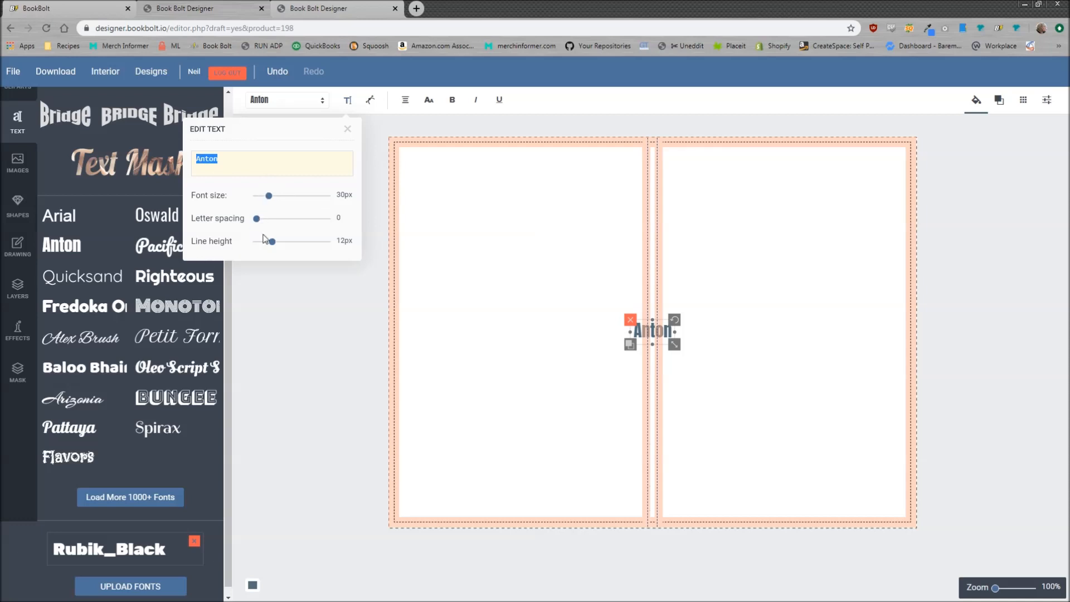
pyautogui.click(347, 129)
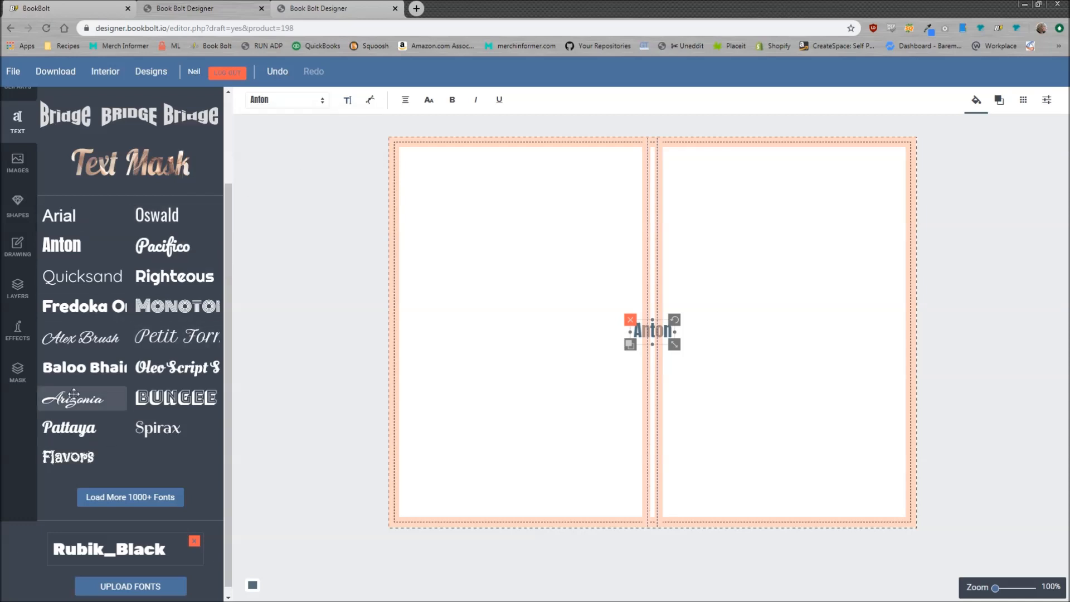
# Add the Oxygen font from the 1000+ font library and place Oxygen text on the cover
pyautogui.click(133, 501)
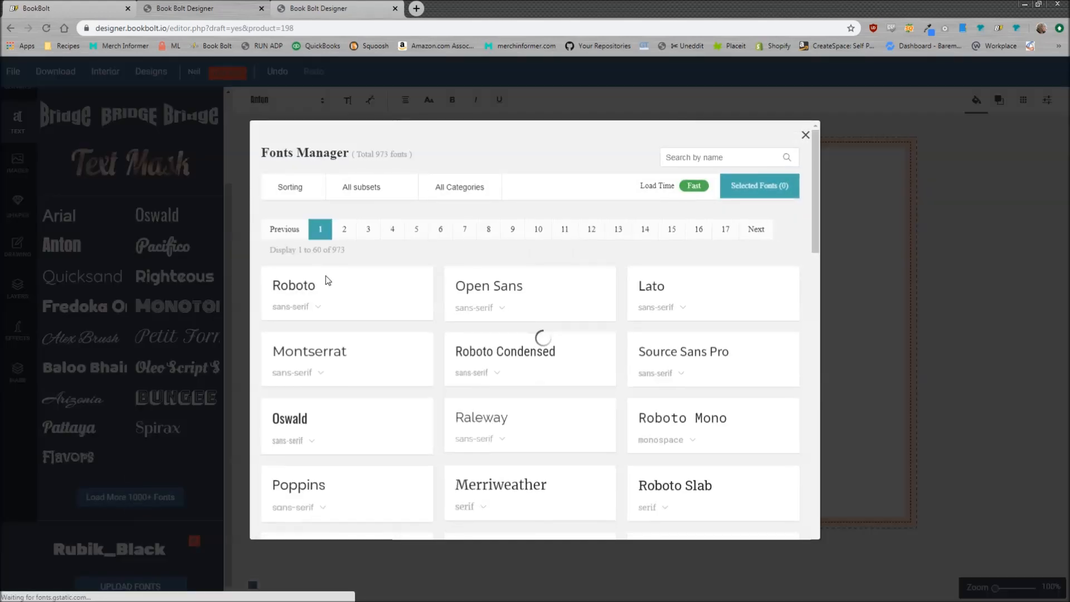
pyautogui.scroll(-10, 346, 273)
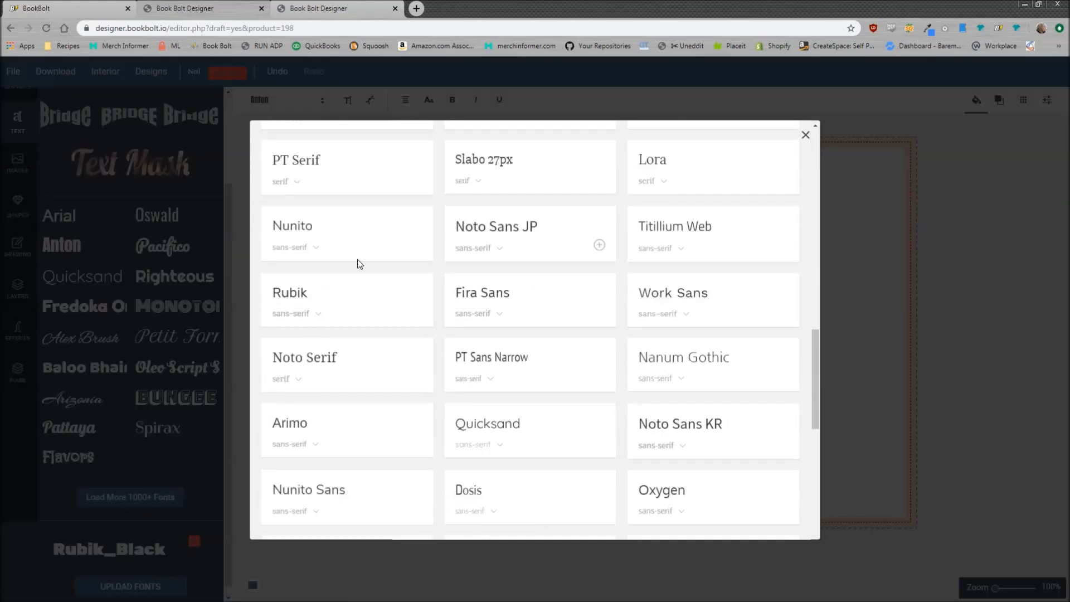
pyautogui.scroll(-2, 636, 270)
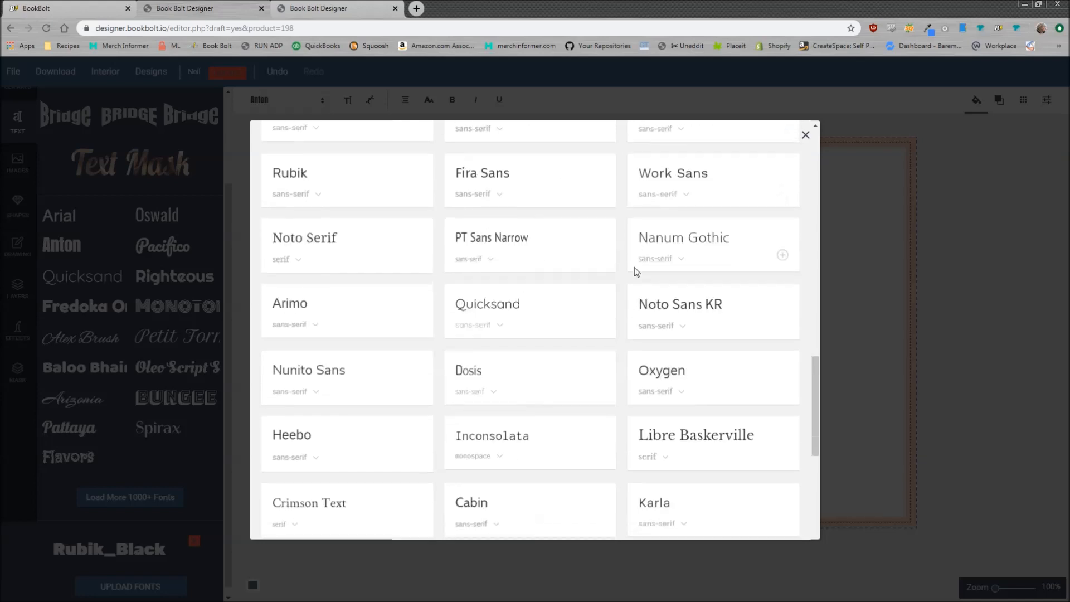
pyautogui.scroll(-2, 635, 271)
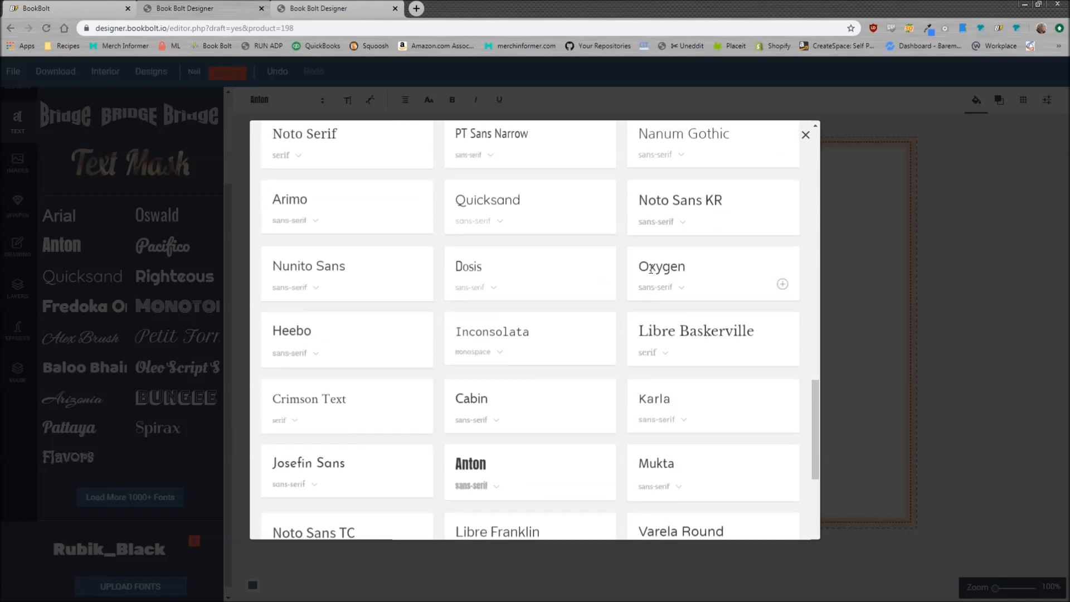
pyautogui.click(783, 285)
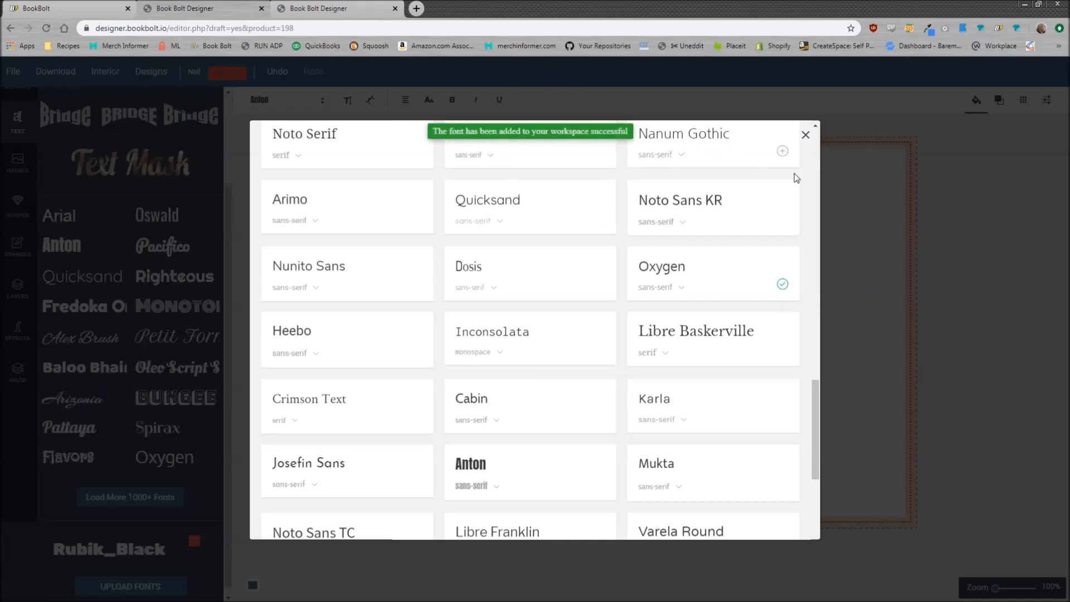
pyautogui.click(806, 134)
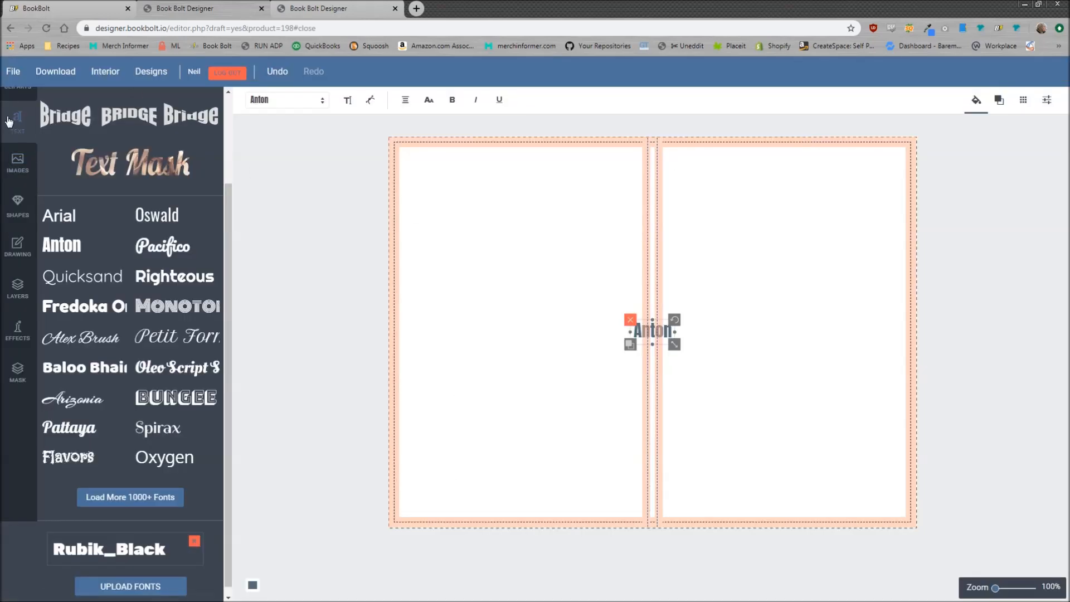
pyautogui.click(175, 470)
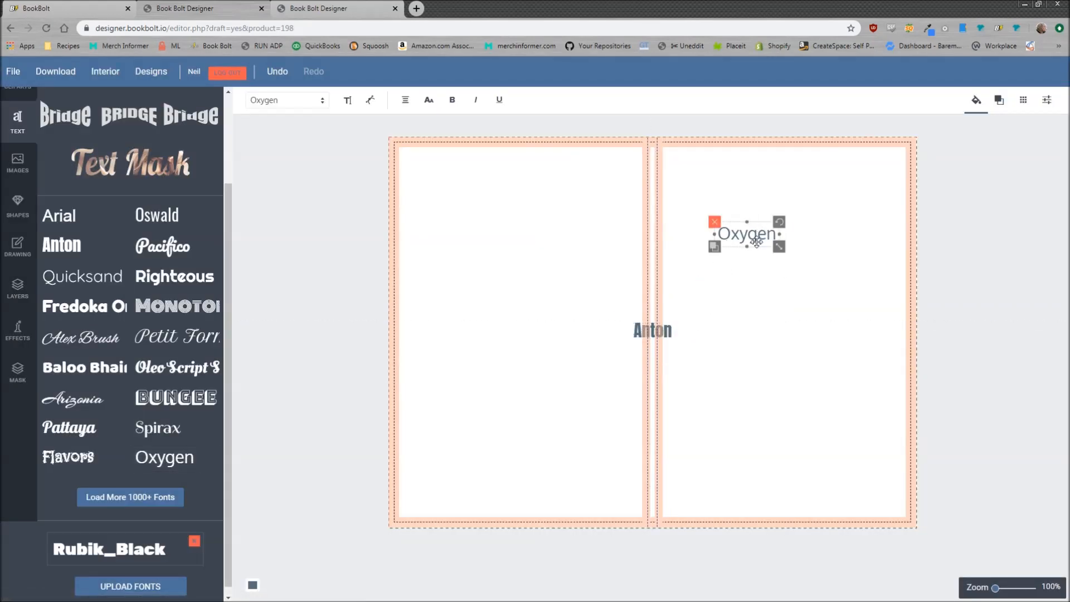
# Enlarge the Oxygen text on the front cover and change its wording to 'Test'
pyautogui.moveTo(778, 246); pyautogui.dragTo(825, 292)
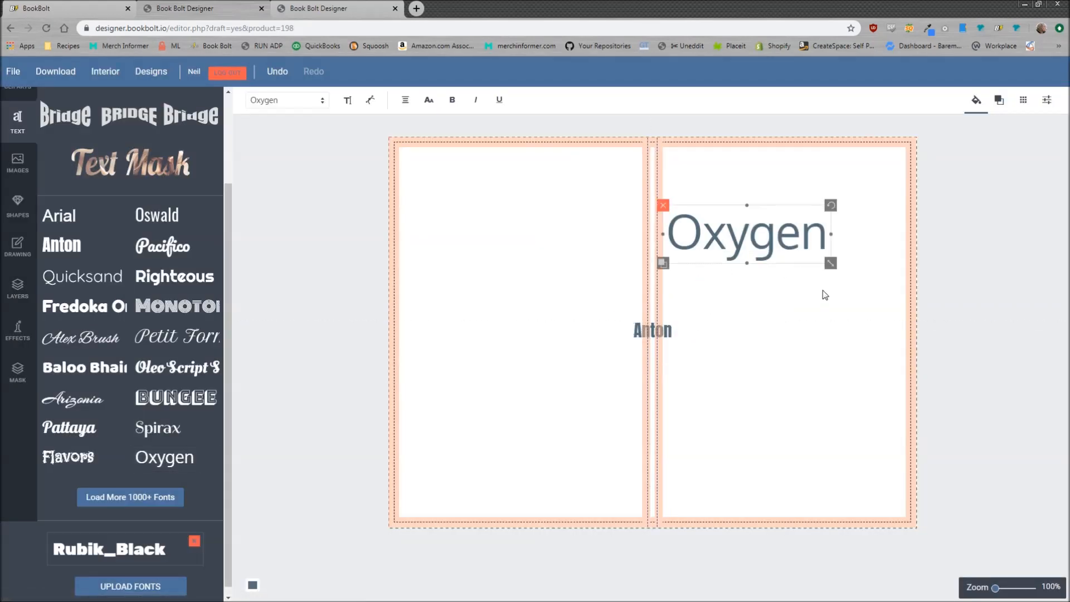
pyautogui.doubleClick(767, 234)
pyautogui.click(799, 233)
pyautogui.moveTo(804, 234); pyautogui.dragTo(688, 232)
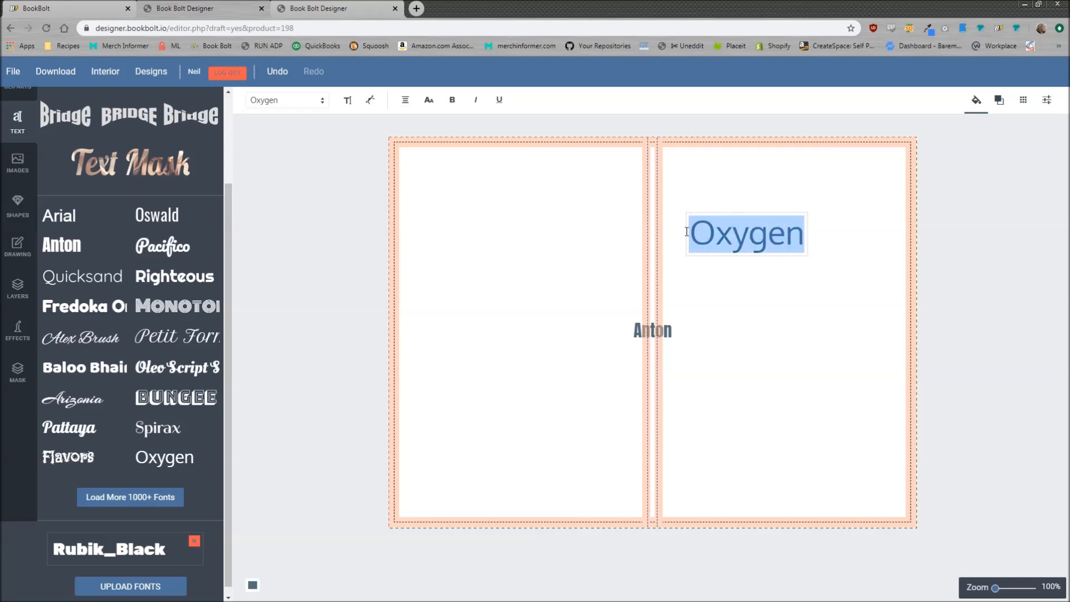
pyautogui.write('Test')
pyautogui.click(809, 288)
pyautogui.click(758, 234)
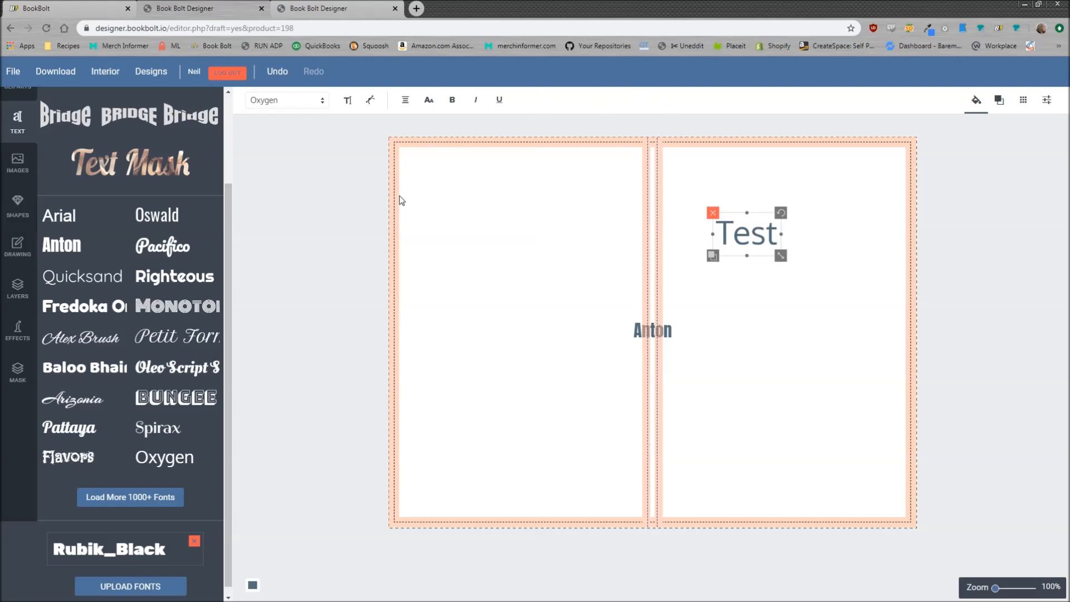
# Set the Test text to 43px and apply the Bridge text effect
pyautogui.click(319, 102)
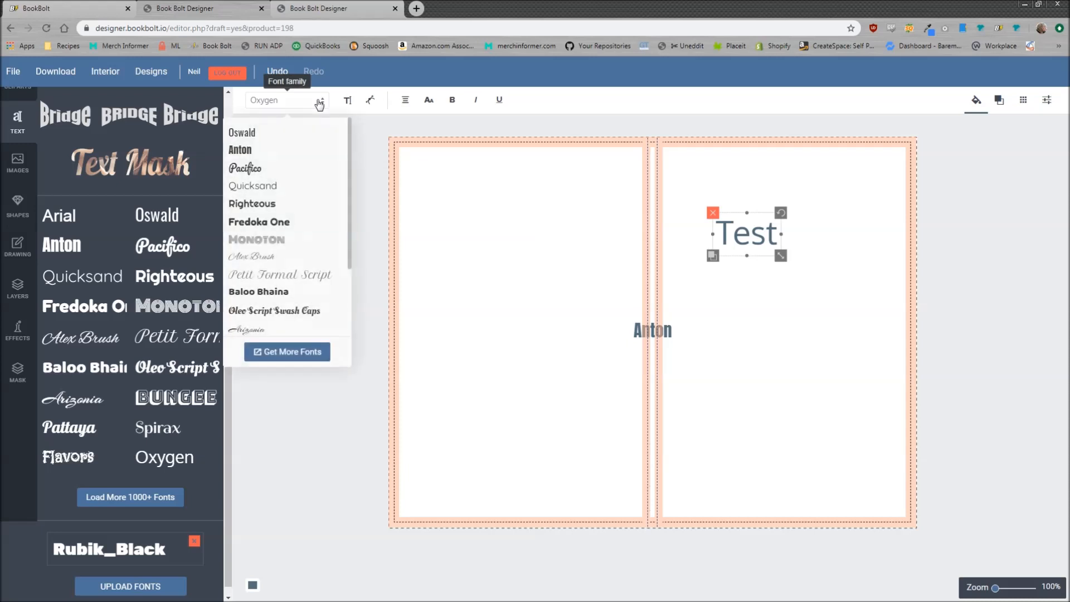
pyautogui.click(348, 100)
pyautogui.moveTo(269, 196); pyautogui.dragTo(279, 245)
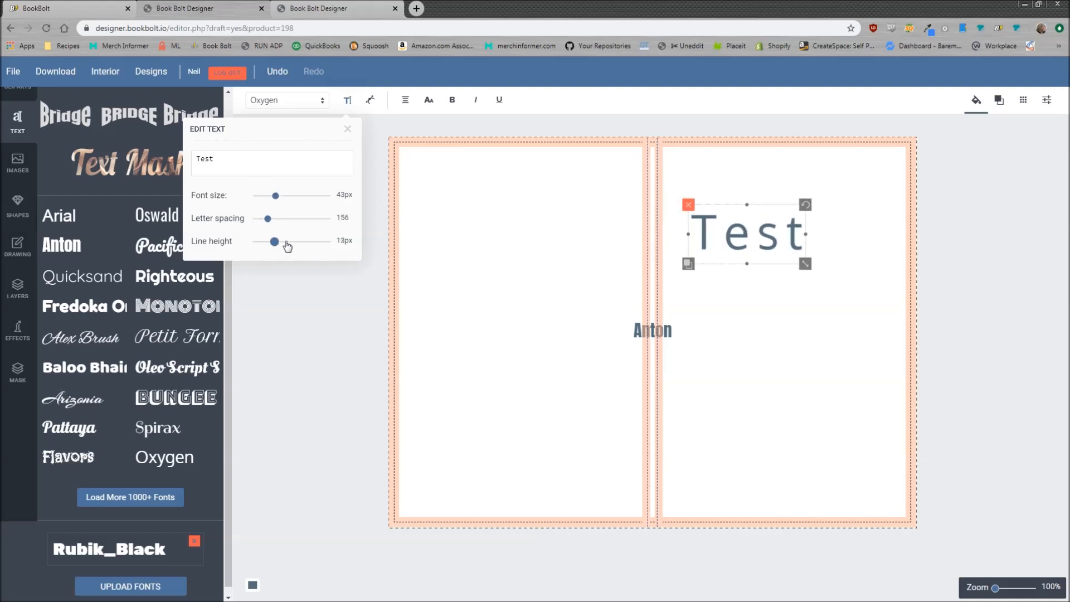
pyautogui.click(372, 106)
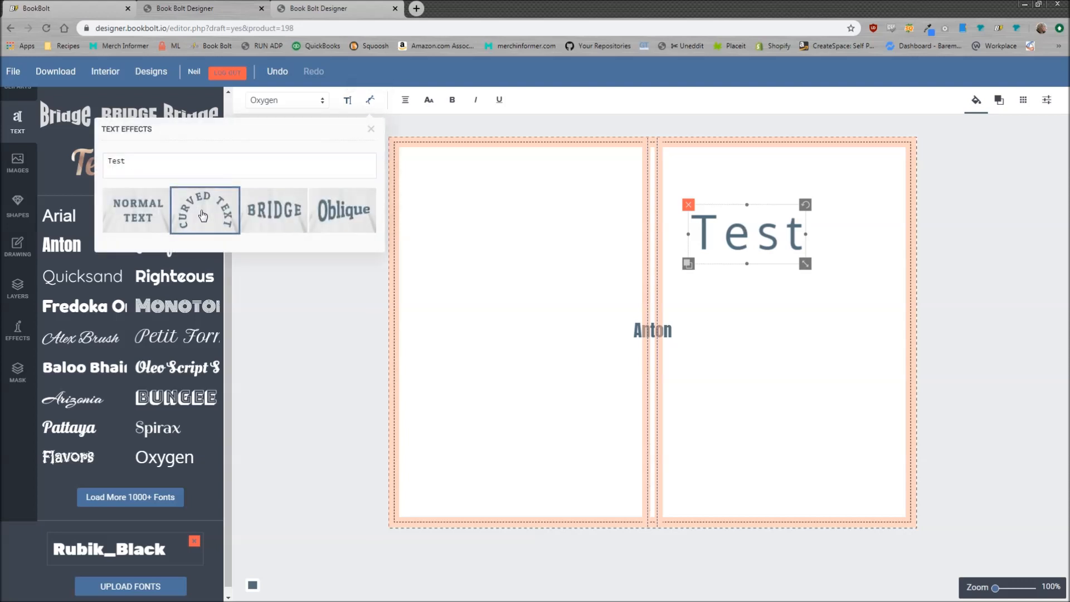
pyautogui.click(202, 215)
pyautogui.click(326, 210)
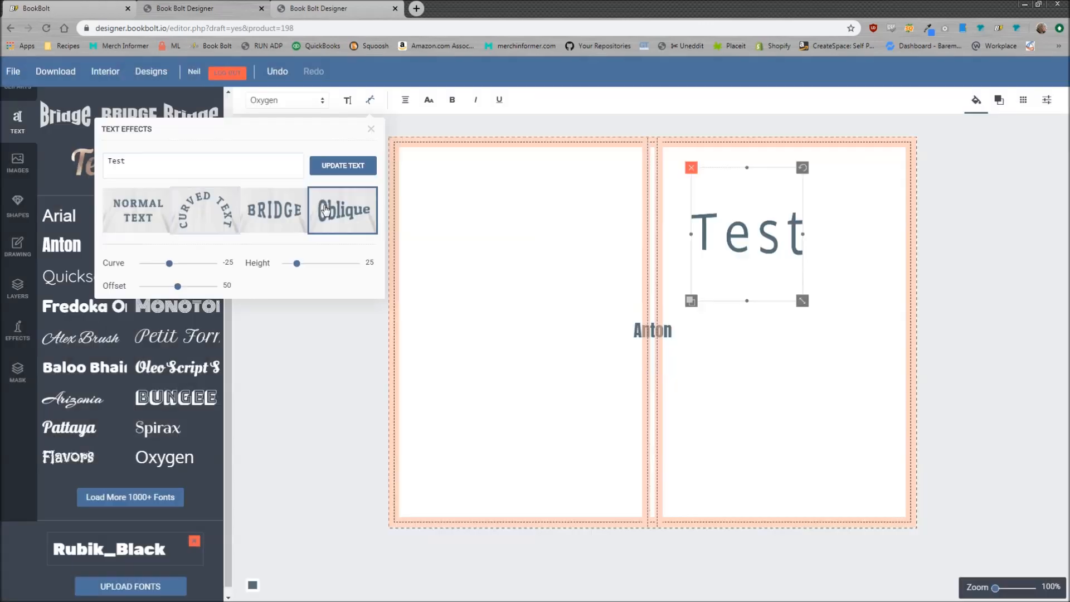
pyautogui.click(284, 210)
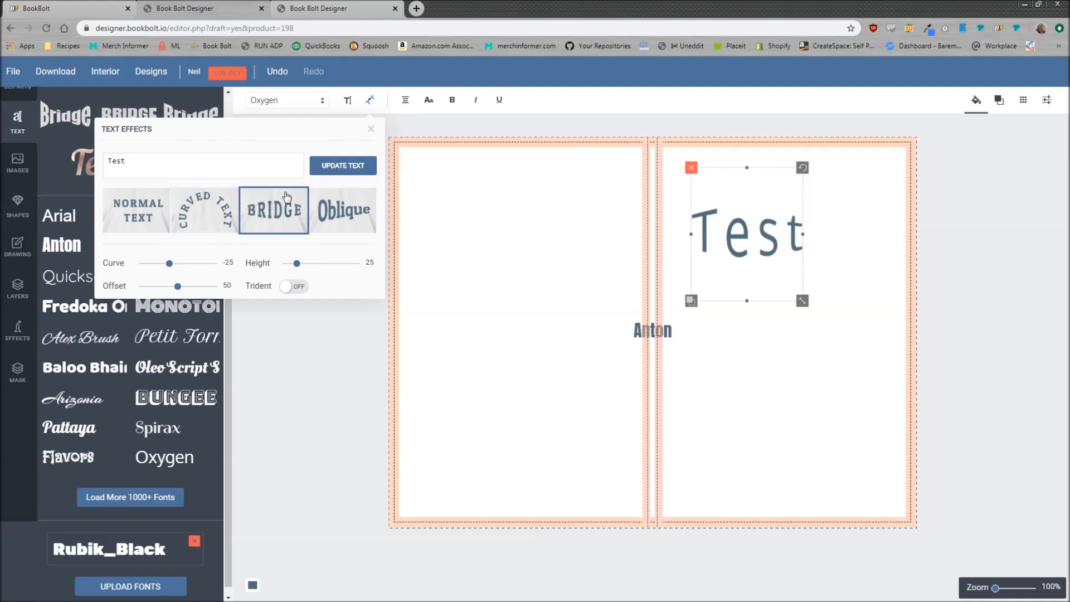
pyautogui.click(755, 223)
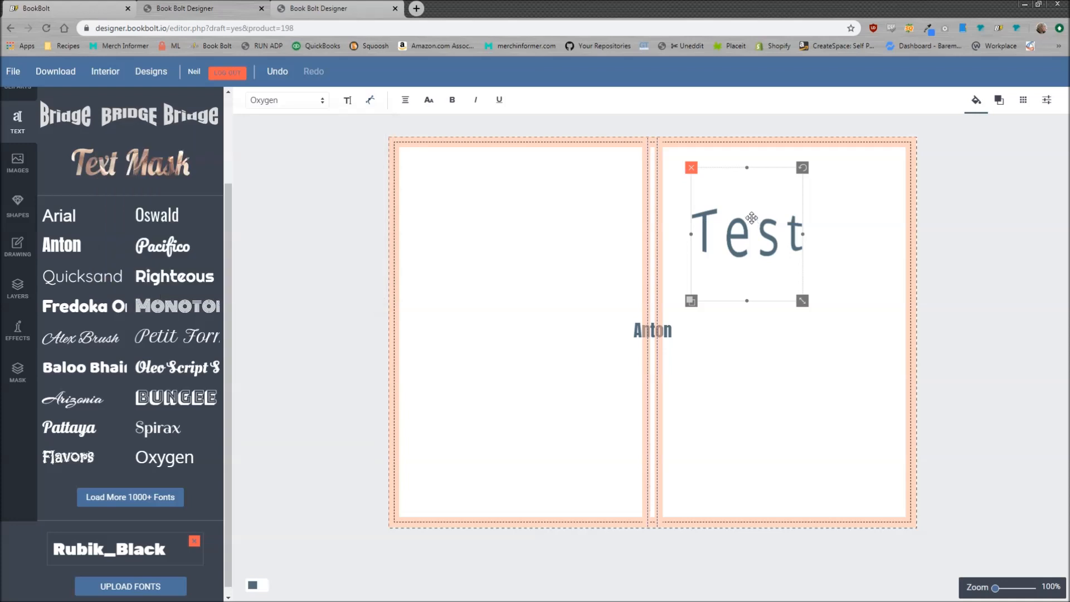
# Delete the Test text, move Anton onto the right page and make it uppercase ANTON
pyautogui.click(692, 170)
pyautogui.moveTo(660, 325); pyautogui.dragTo(798, 293)
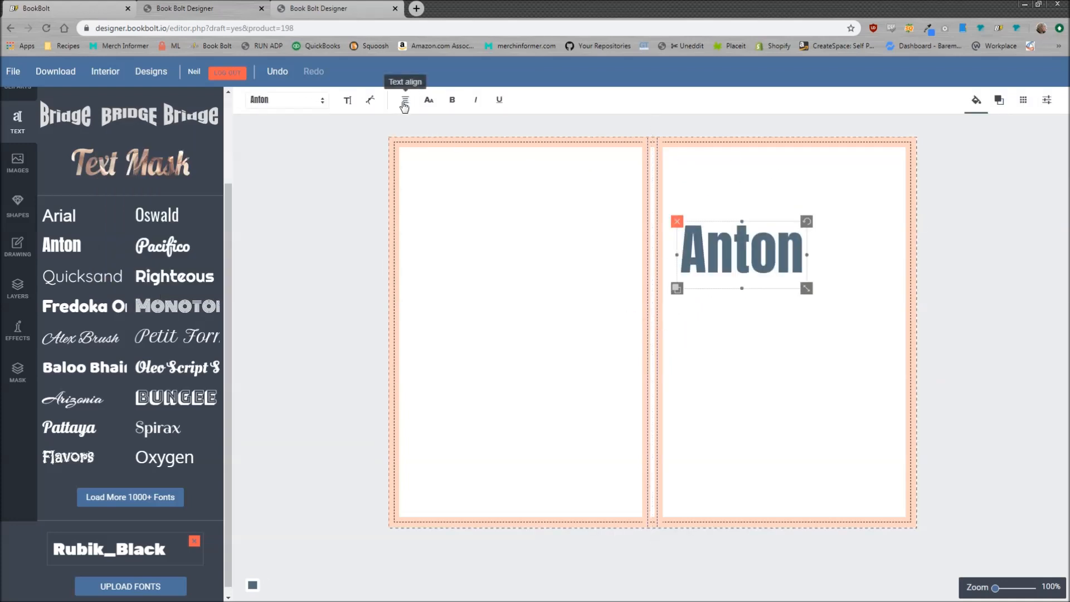
pyautogui.click(405, 104)
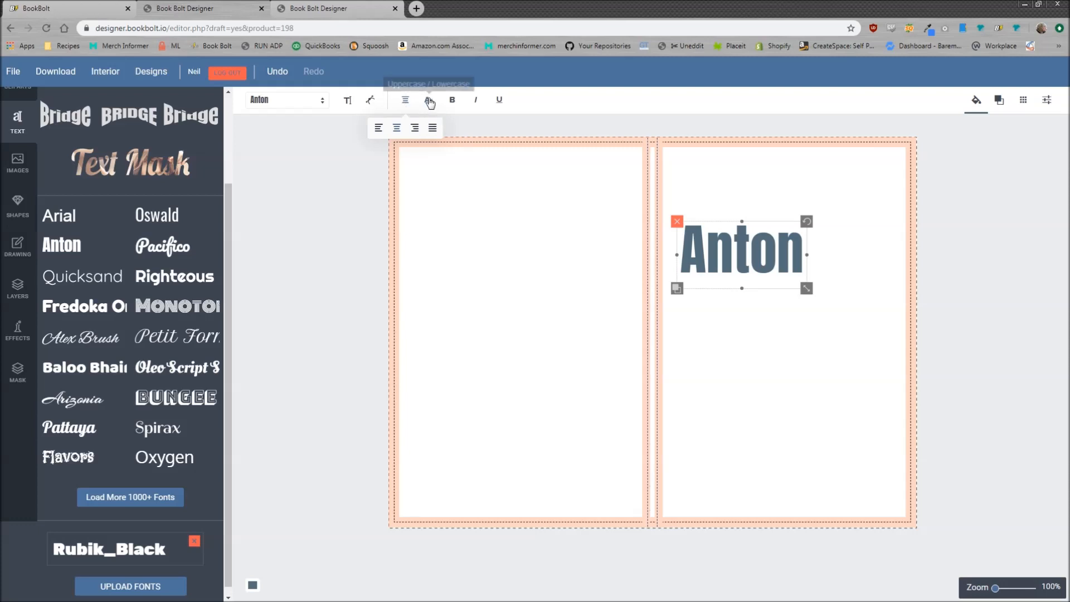
pyautogui.click(429, 102)
pyautogui.click(430, 101)
pyautogui.click(430, 102)
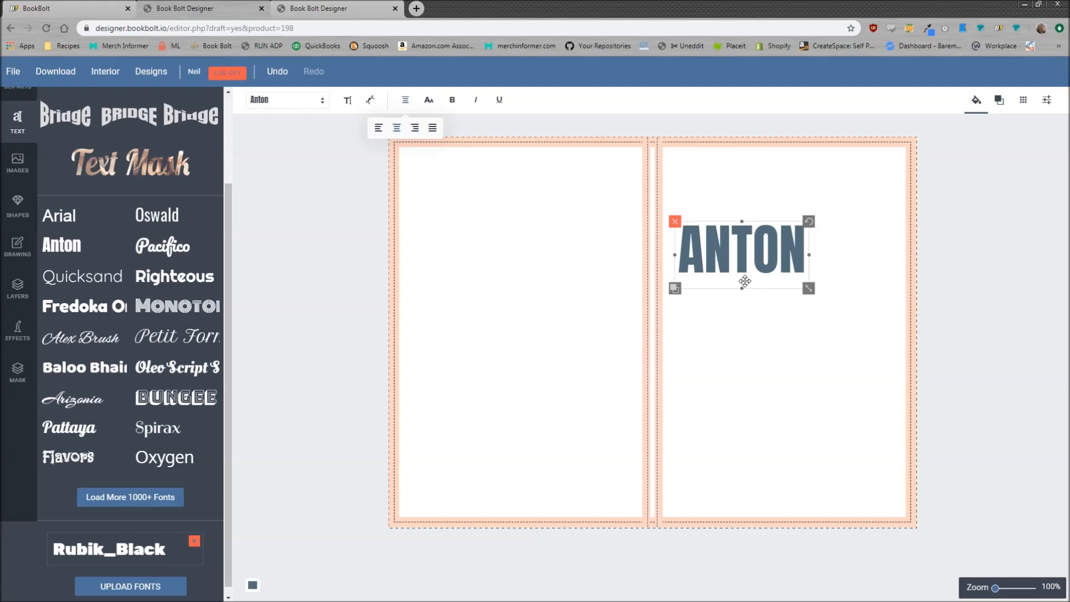
# Fill the ANTON heading dark green #1d7a33 and save that colour as a swatch
pyautogui.click(977, 102)
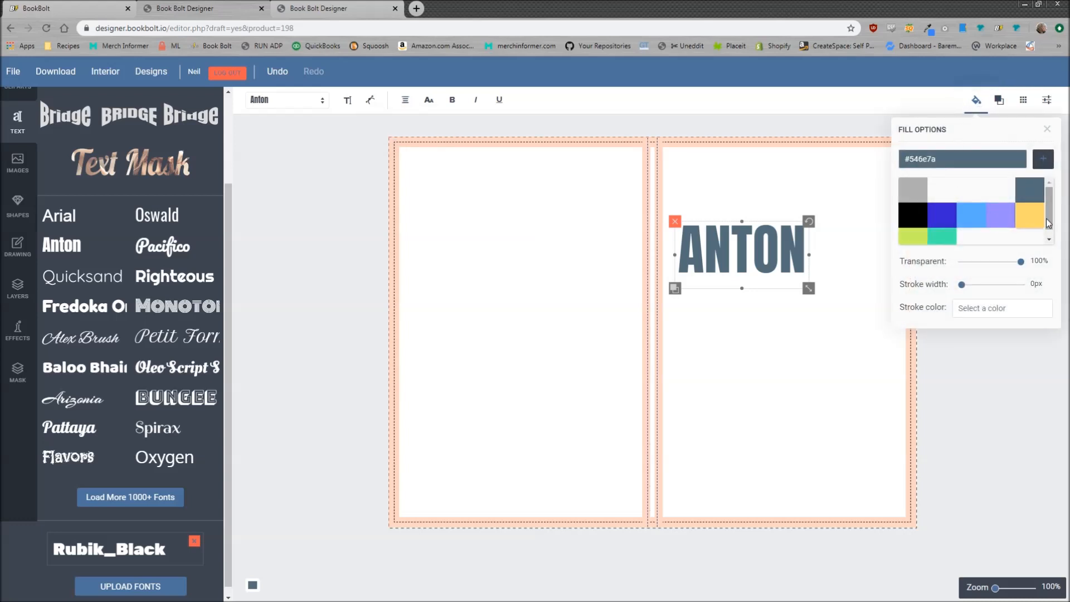
pyautogui.scroll(1, 982, 192)
pyautogui.click(951, 159)
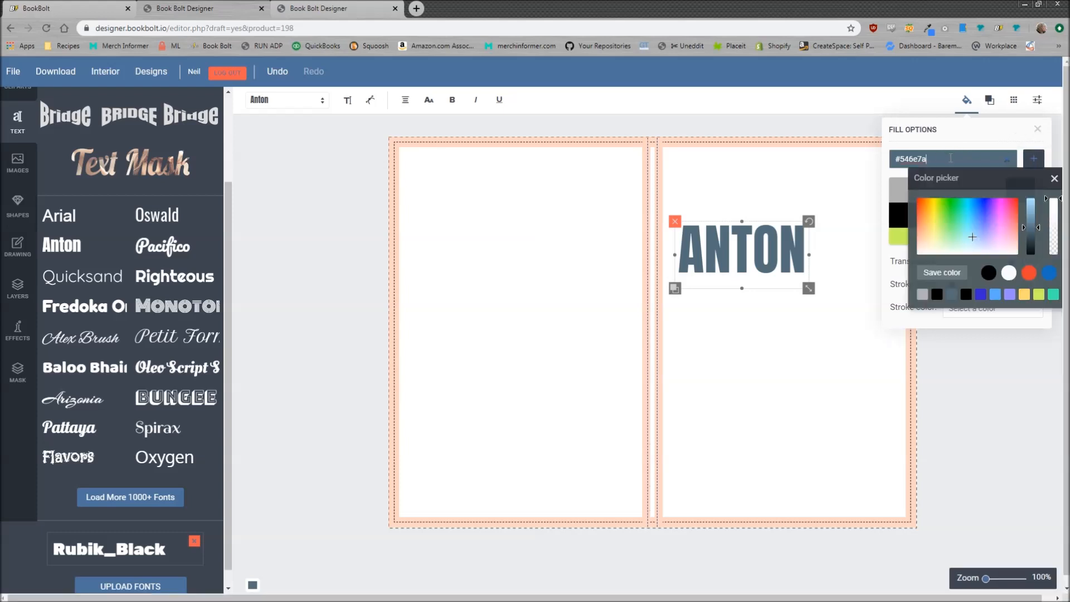
pyautogui.moveTo(968, 175); pyautogui.dragTo(942, 338)
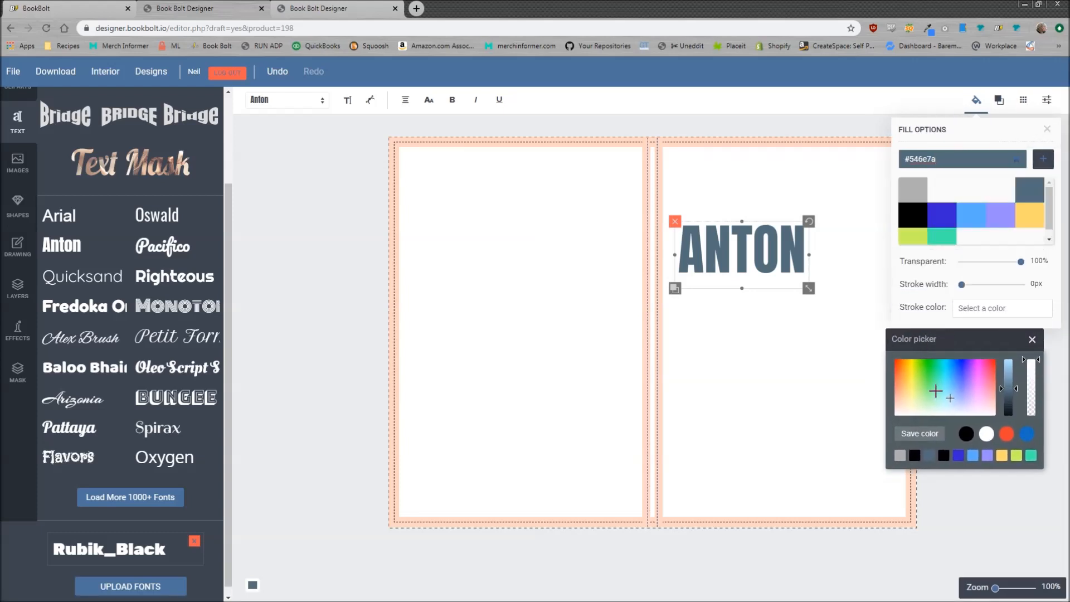
pyautogui.click(969, 371)
pyautogui.moveTo(969, 372); pyautogui.dragTo(933, 373)
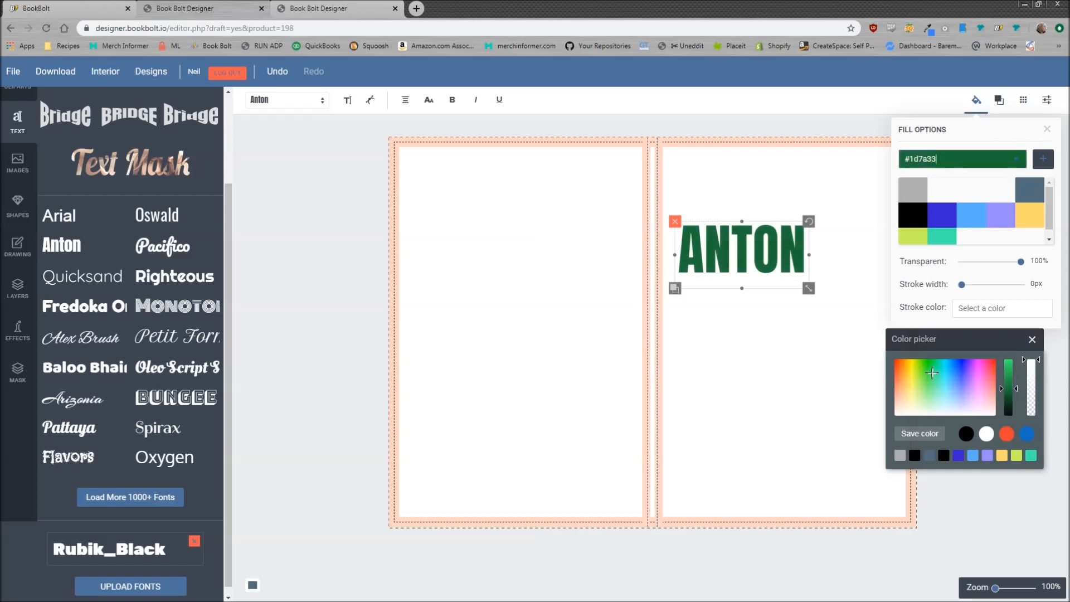
pyautogui.click(923, 434)
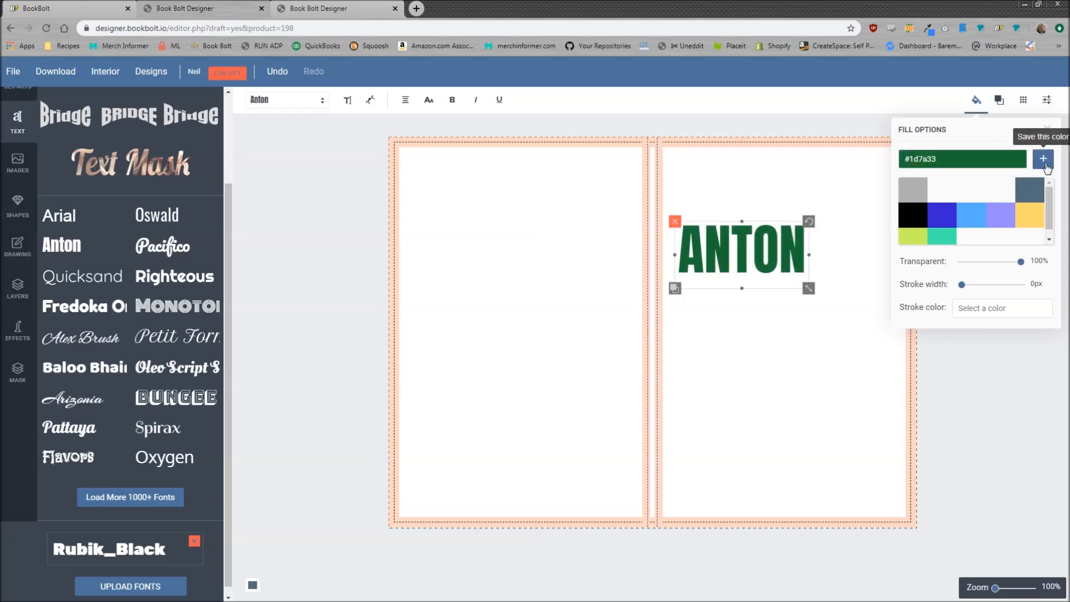
pyautogui.click(1043, 159)
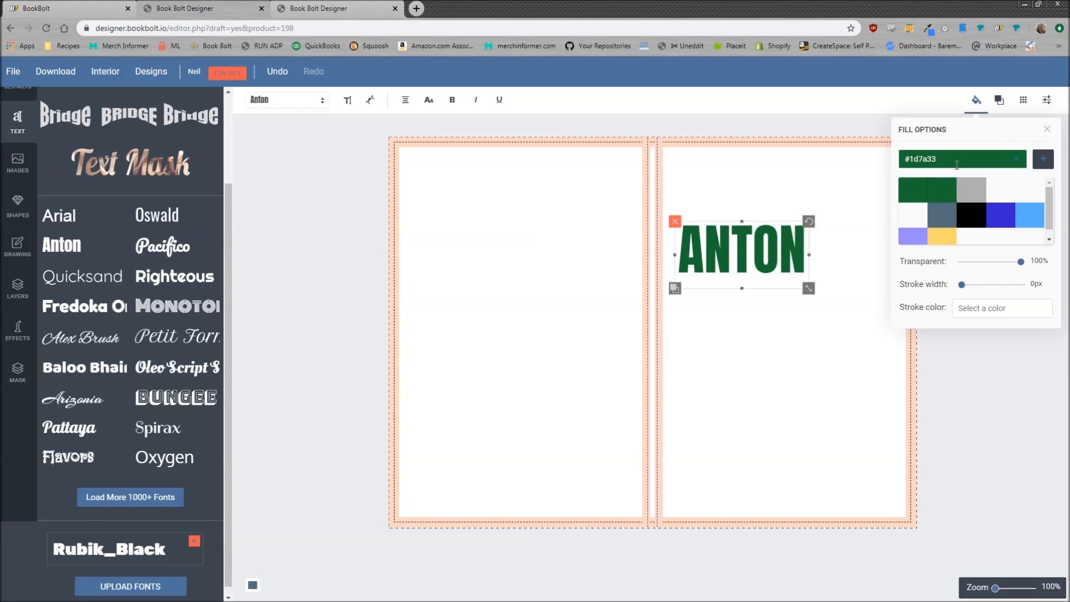
pyautogui.click(992, 309)
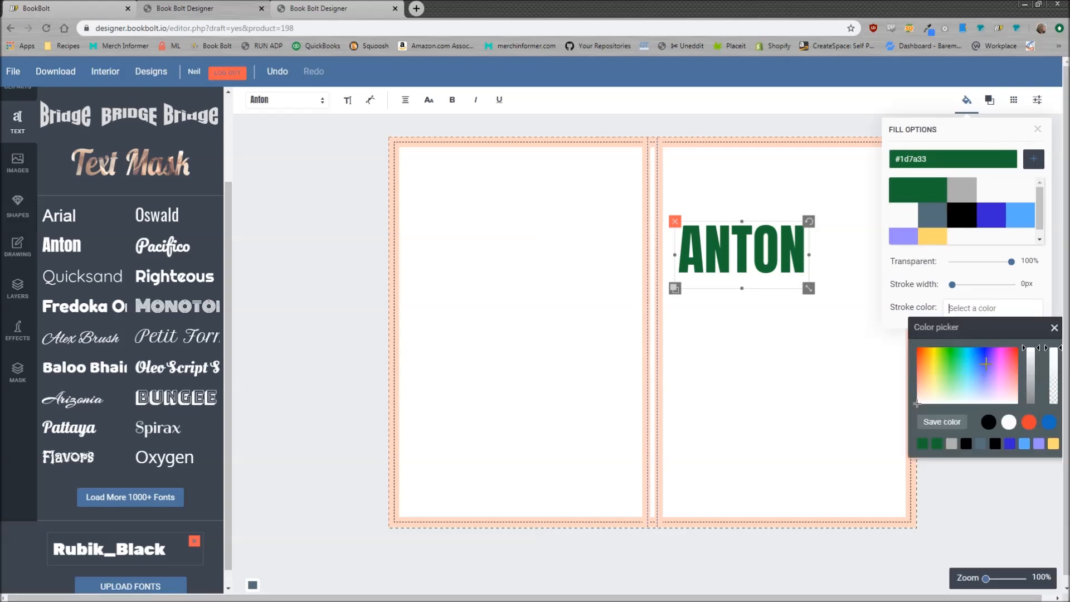
# Give the heading a #26ff43 green stroke about 10px wide
pyautogui.click(982, 353)
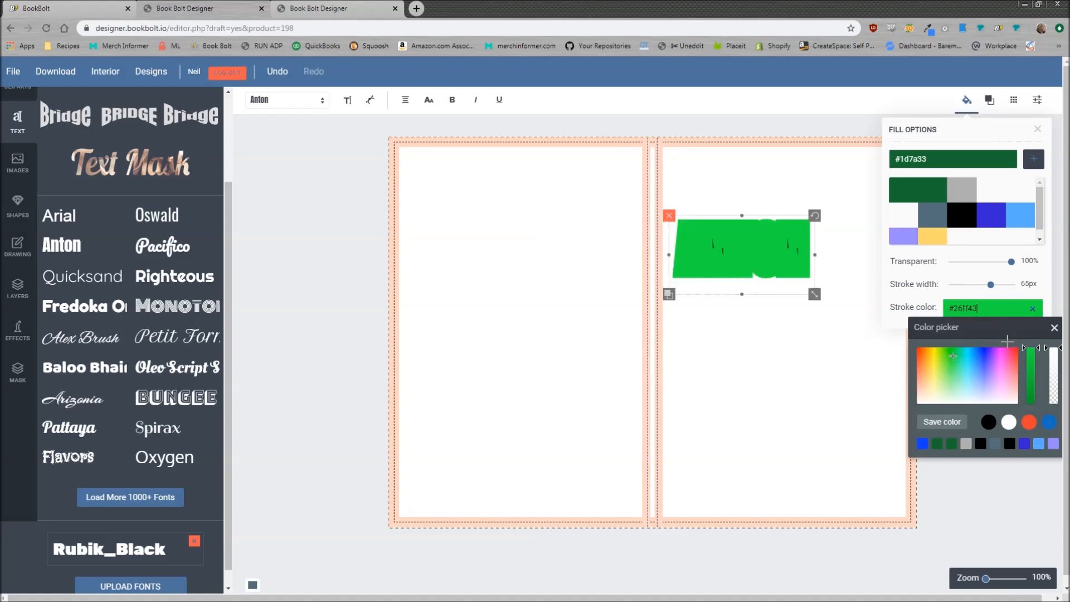
pyautogui.moveTo(1005, 331); pyautogui.dragTo(1003, 368)
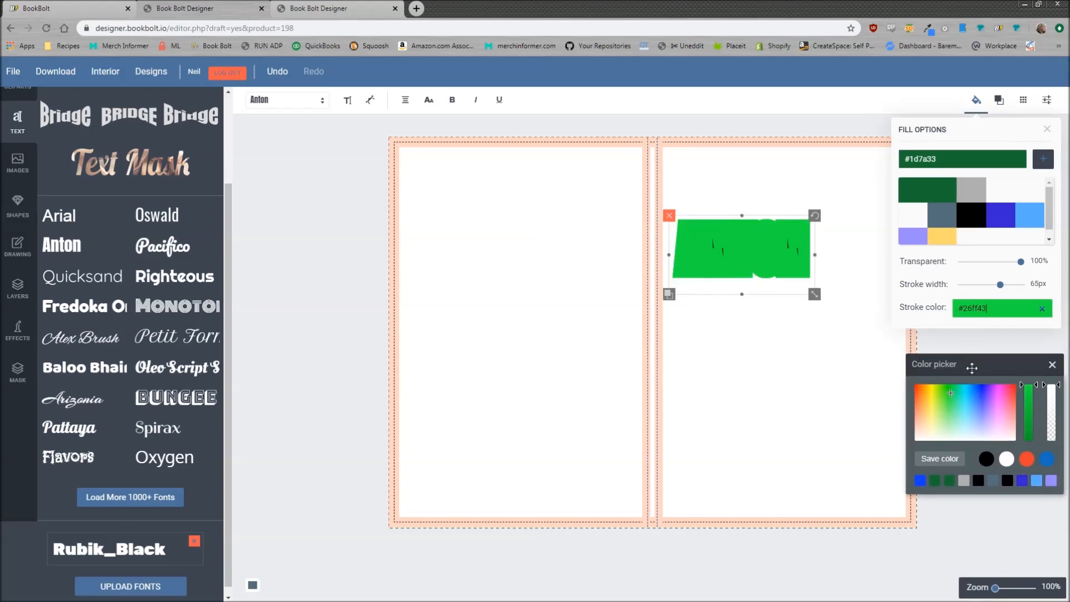
pyautogui.moveTo(1001, 285); pyautogui.dragTo(970, 291)
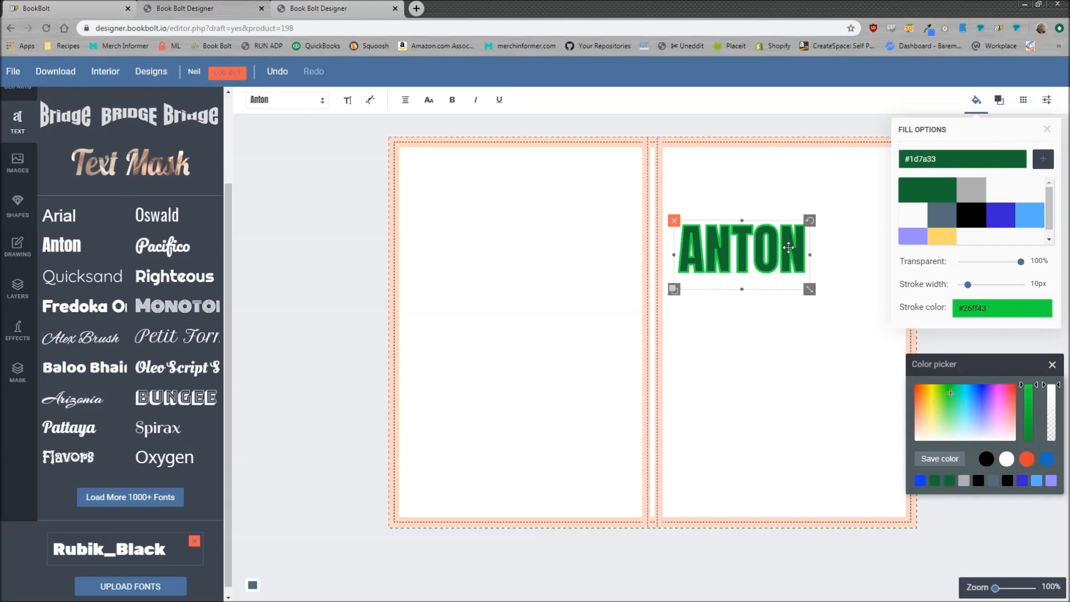
# Replace the ANTON wording with 'Test'
pyautogui.click(792, 265)
pyautogui.moveTo(801, 259); pyautogui.dragTo(683, 247)
pyautogui.write('Test')
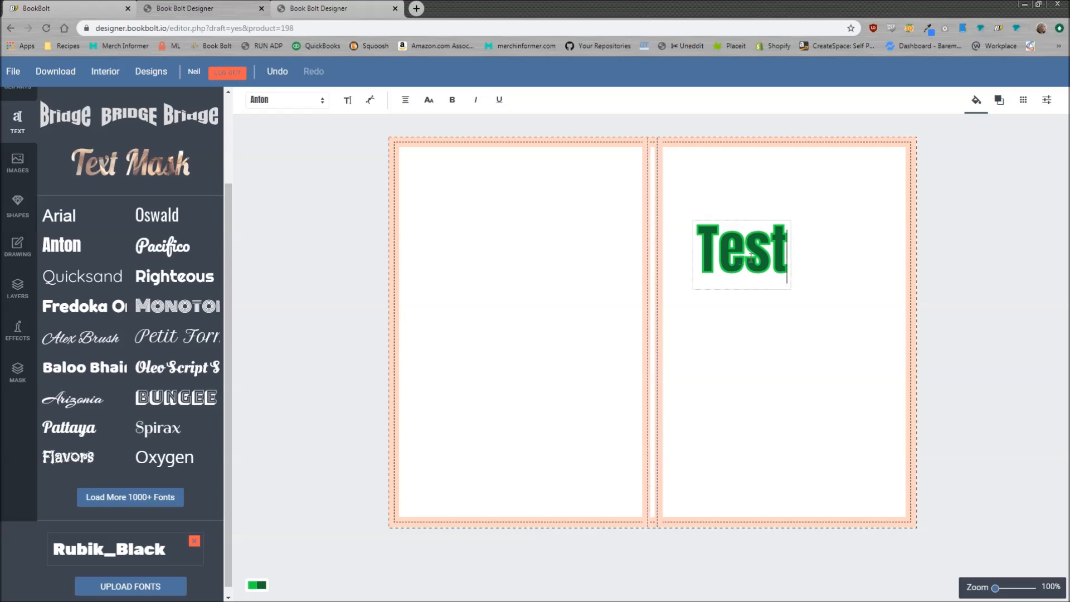
pyautogui.click(815, 252)
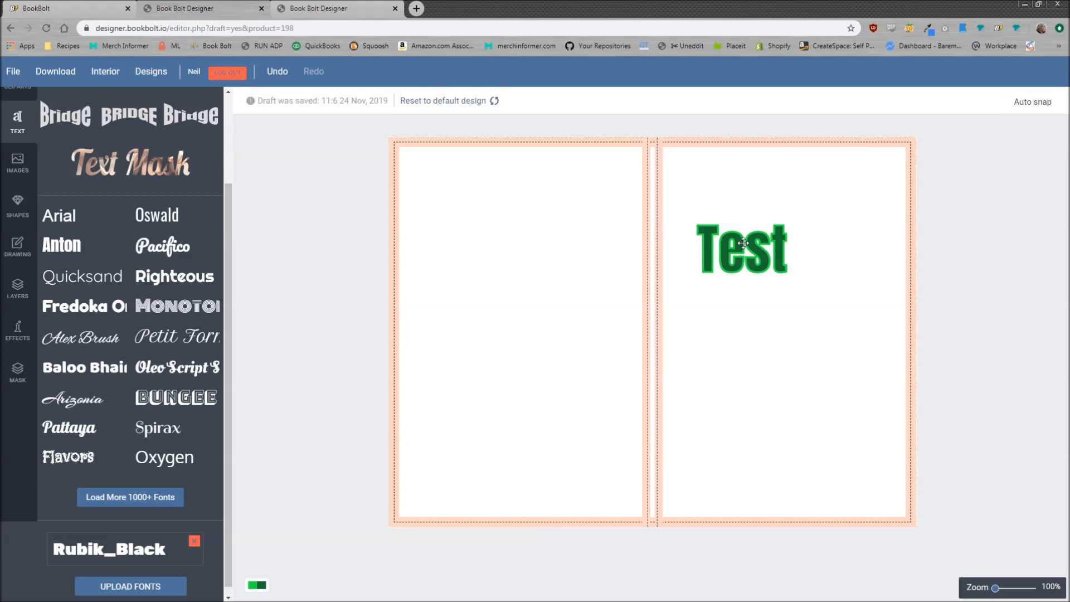
pyautogui.click(743, 246)
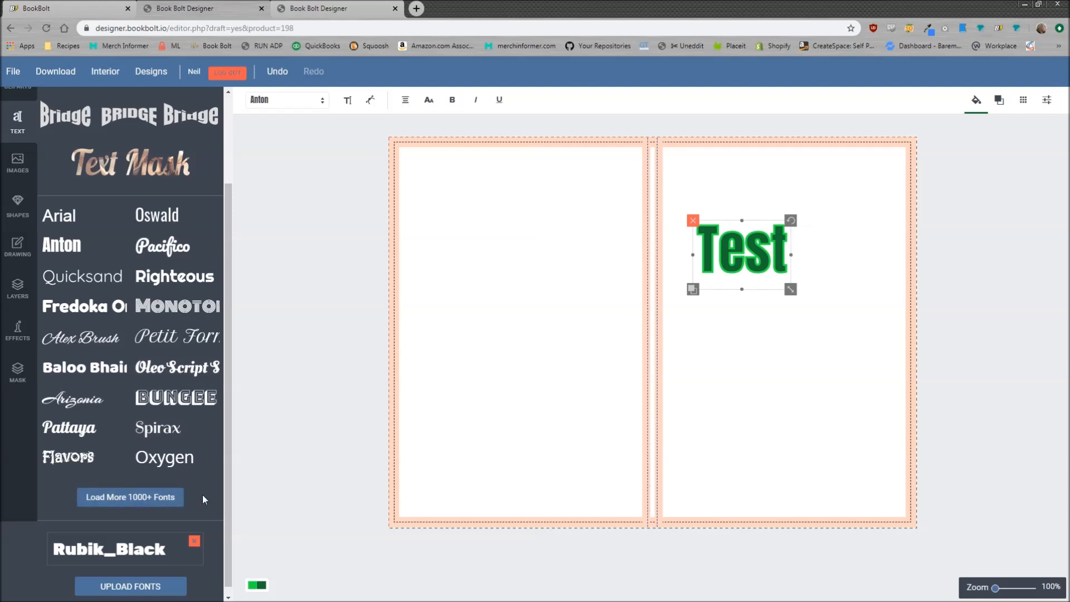
pyautogui.scroll(-1, 203, 495)
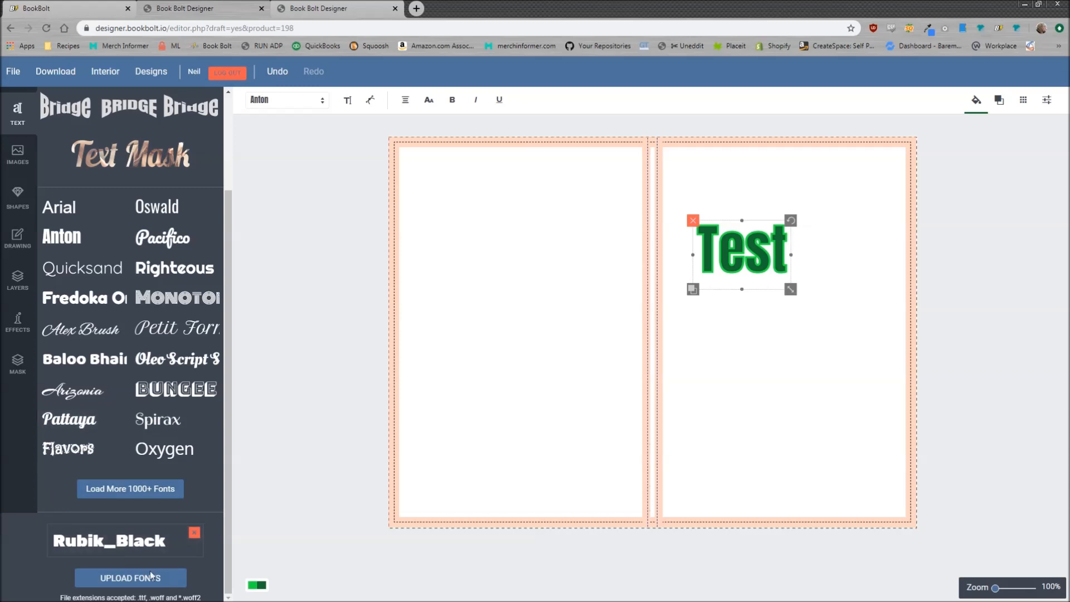
# Place a Rubik_Black text on the upper left page and change it to read 'Change'
pyautogui.click(139, 548)
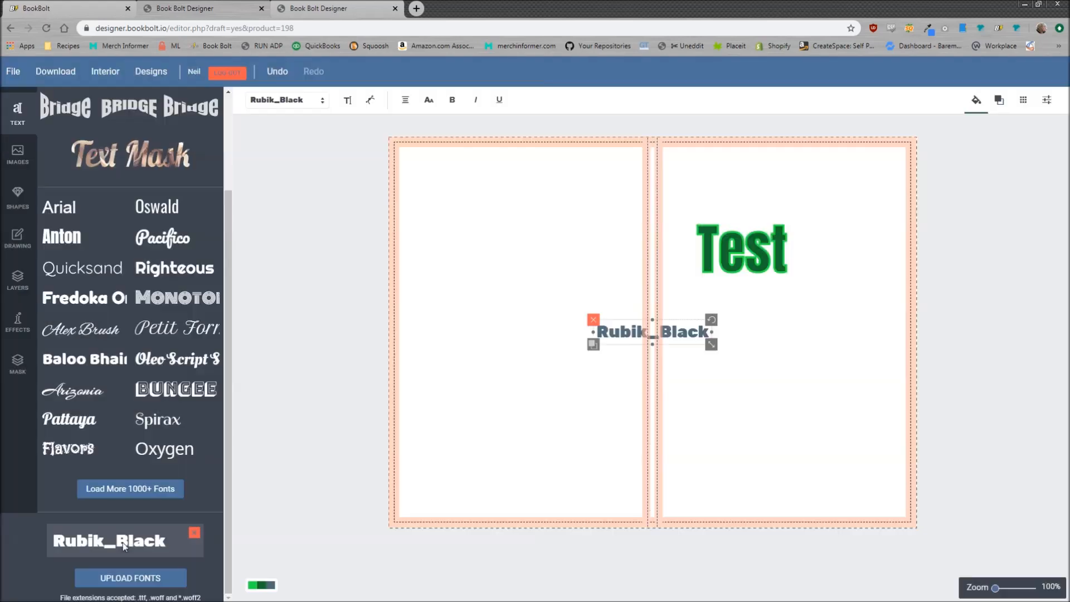
pyautogui.moveTo(675, 330); pyautogui.dragTo(542, 292)
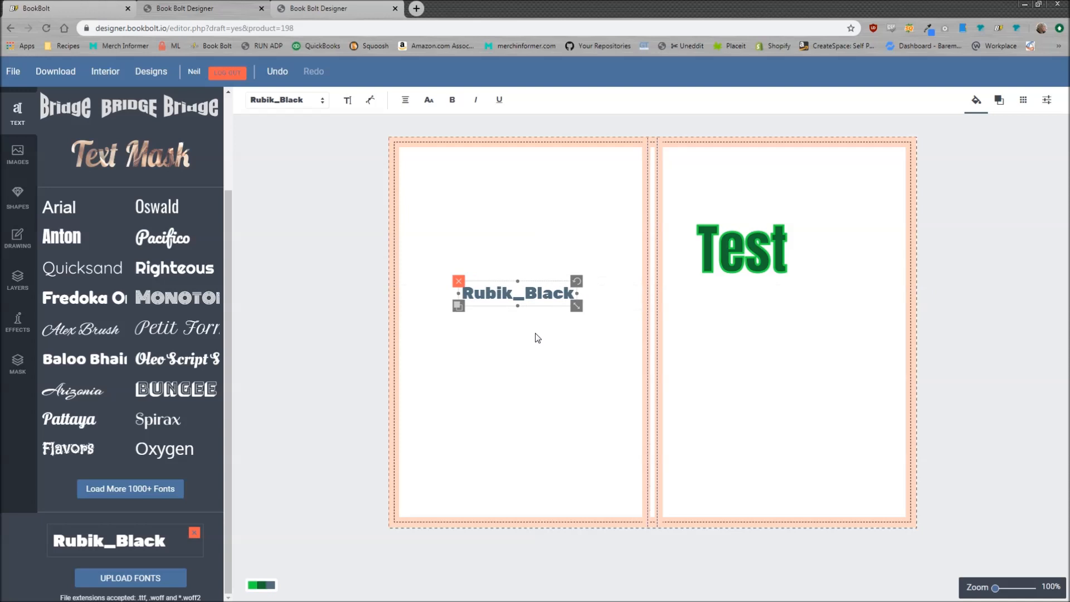
pyautogui.click(561, 296)
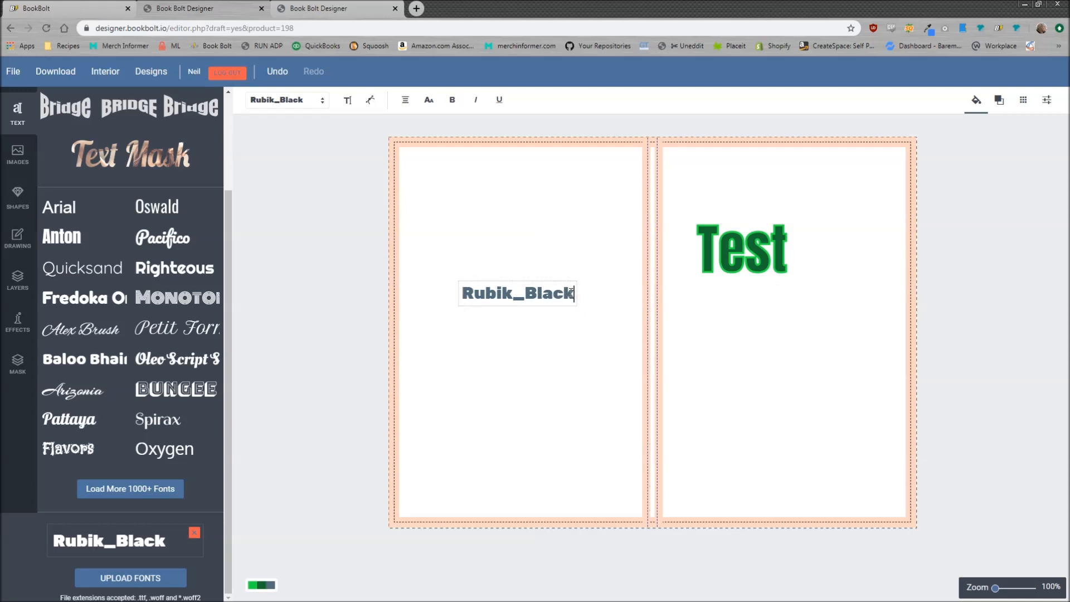
pyautogui.moveTo(575, 294); pyautogui.dragTo(437, 279)
pyautogui.click(348, 102)
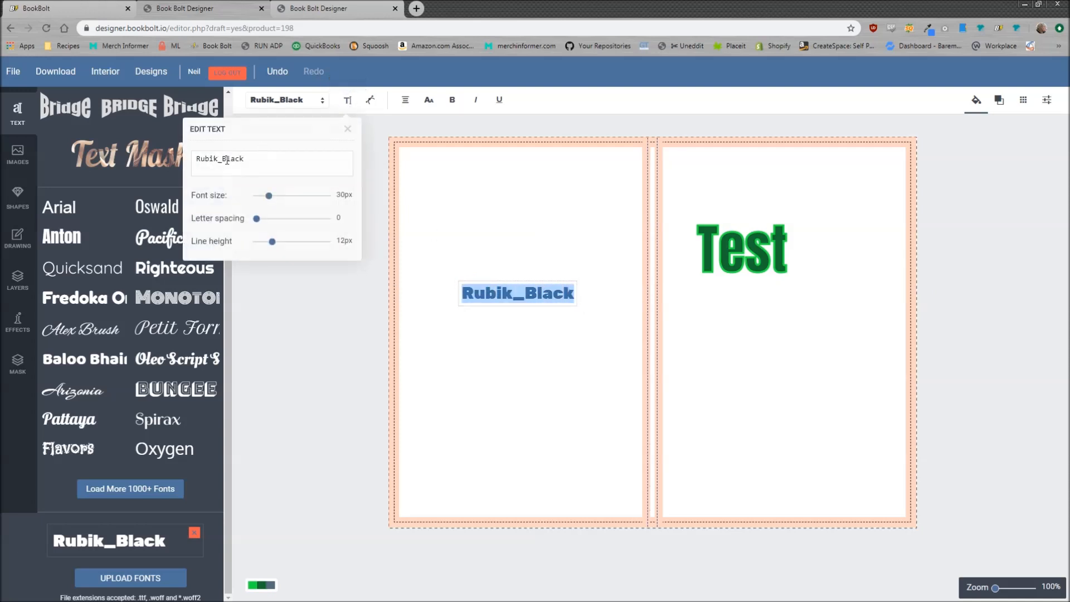
pyautogui.write('Change')
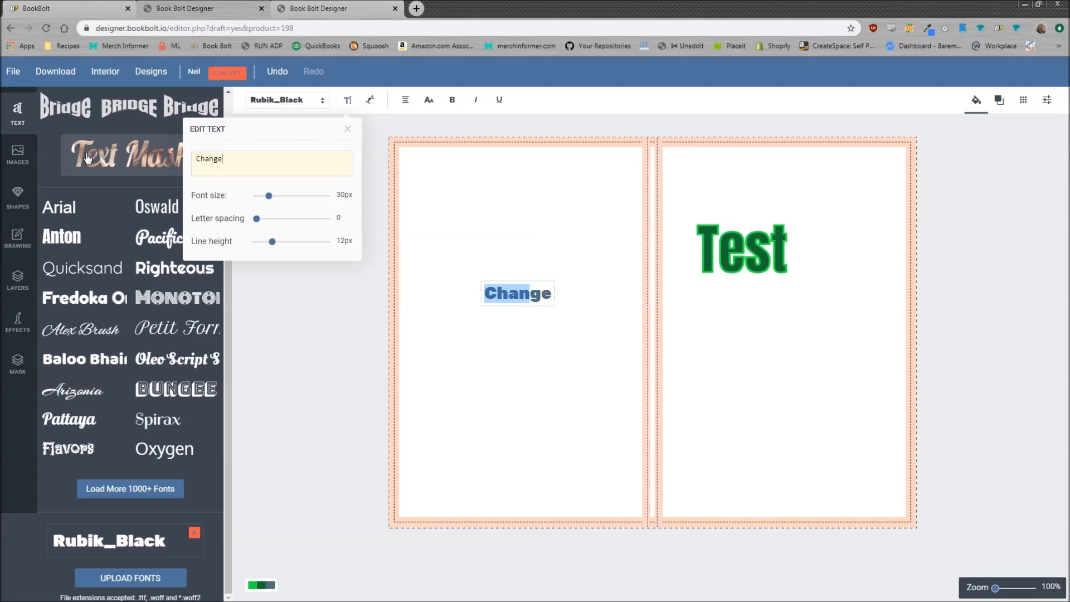
pyautogui.click(533, 212)
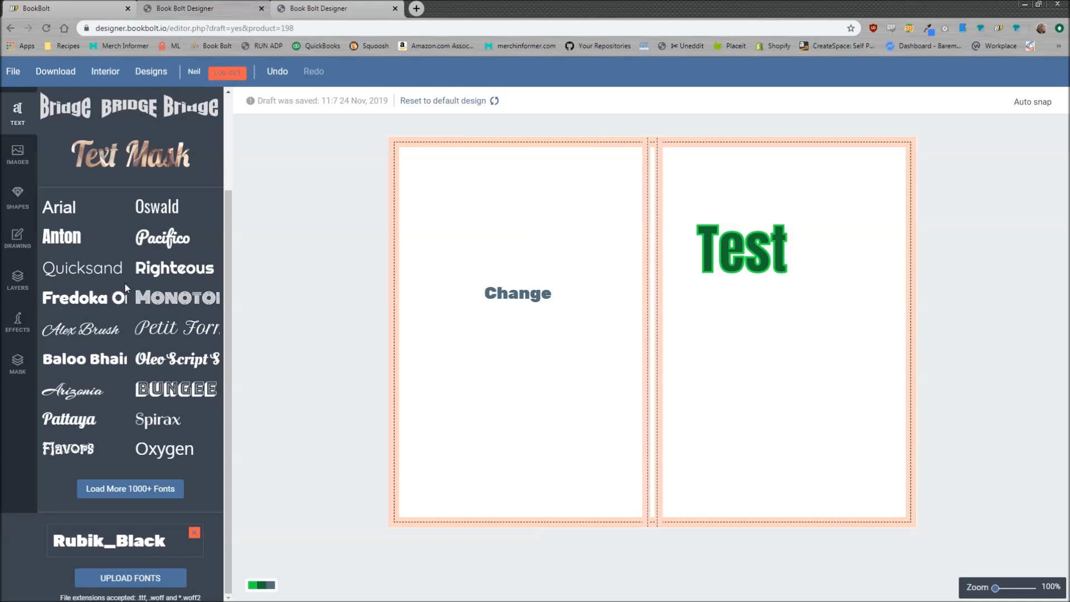
# Show the Images library with the uploaded pictures
pyautogui.click(16, 156)
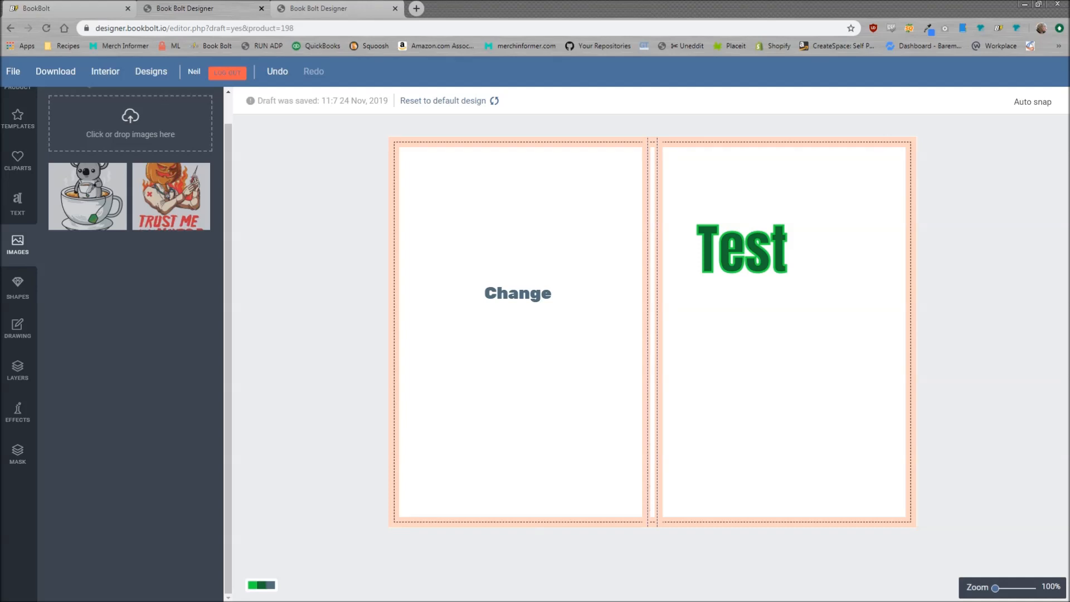
# Add the mandala image, resize it, and place it on the right page over the Test heading
pyautogui.moveTo(636, 344); pyautogui.dragTo(104, 140)
pyautogui.click(95, 190)
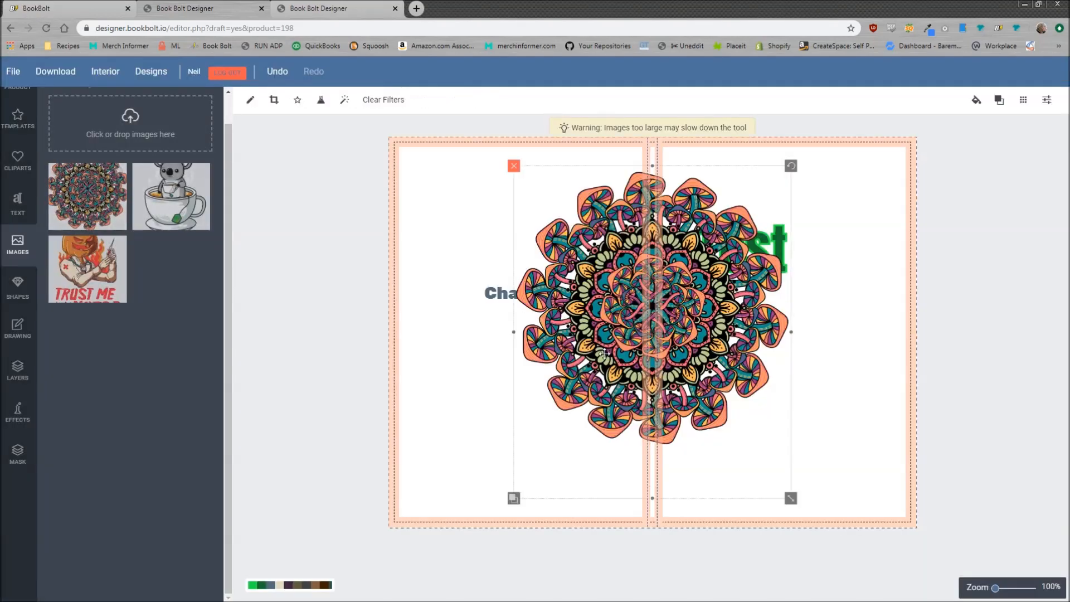
pyautogui.moveTo(784, 494); pyautogui.dragTo(707, 396)
pyautogui.moveTo(672, 339); pyautogui.dragTo(795, 345)
pyautogui.moveTo(829, 402); pyautogui.dragTo(891, 439)
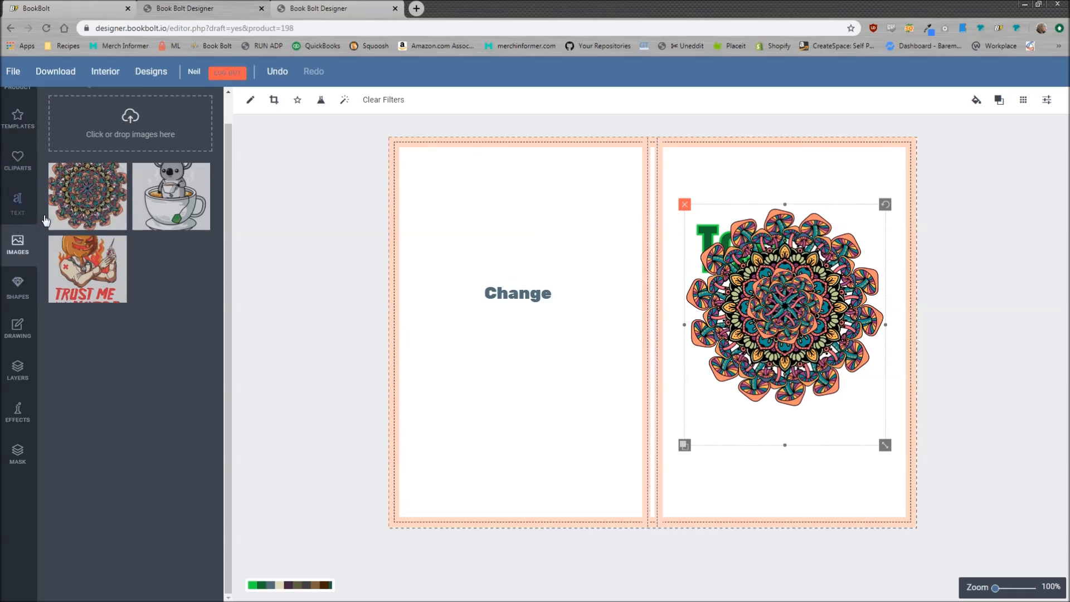
pyautogui.click(24, 294)
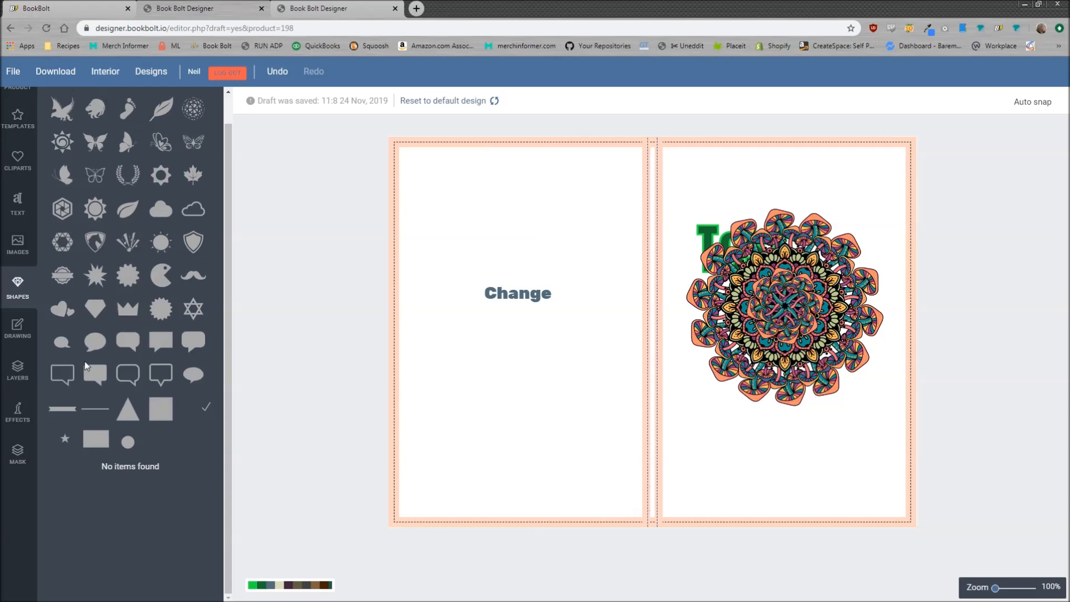
# Add a circle below Change on the left page and fill it with the saved dark green
pyautogui.click(128, 445)
pyautogui.moveTo(650, 328); pyautogui.dragTo(560, 391)
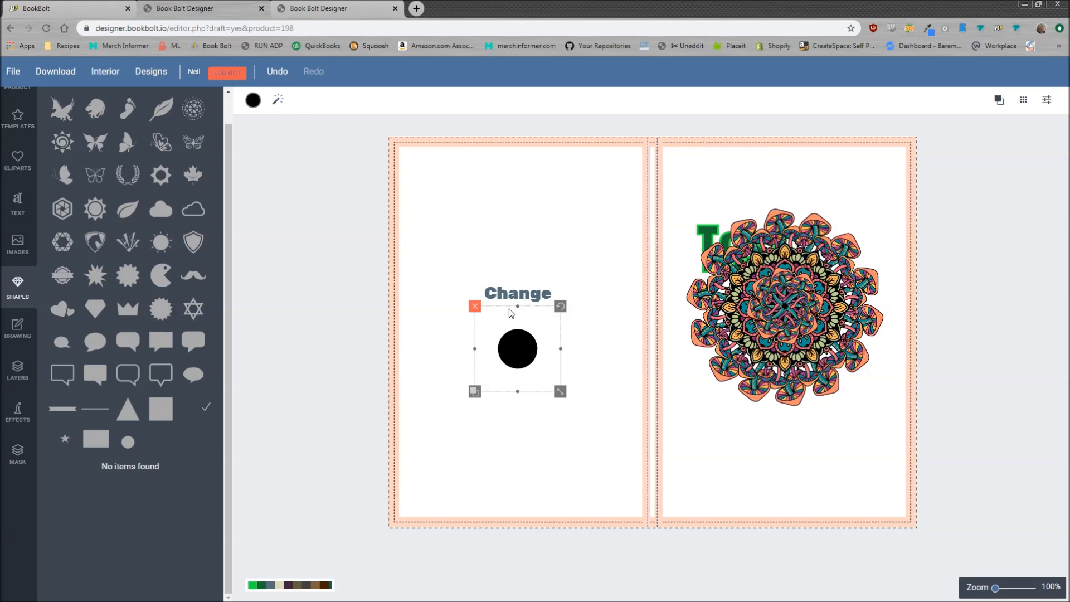
pyautogui.click(253, 101)
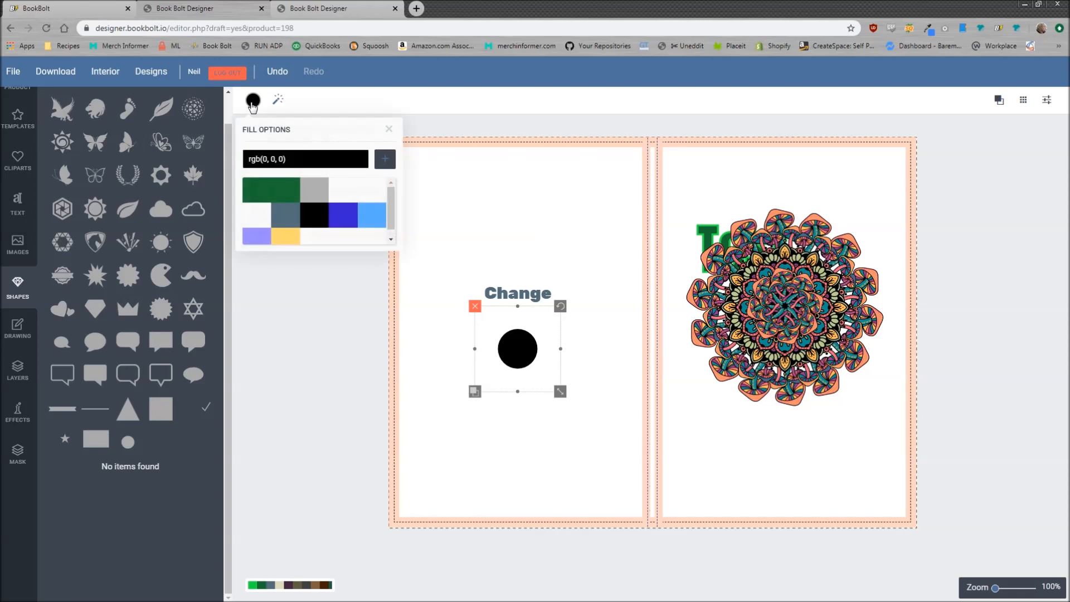
pyautogui.click(285, 191)
pyautogui.click(389, 129)
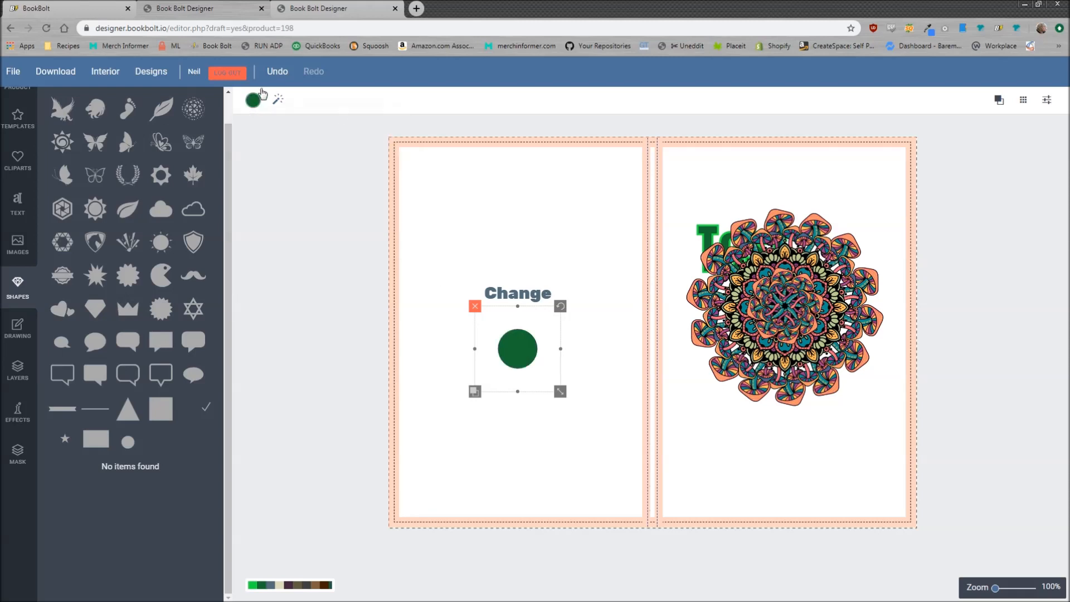
# Inspect the circle's green in the Advanced SVG Editor and close it without changes
pyautogui.click(277, 103)
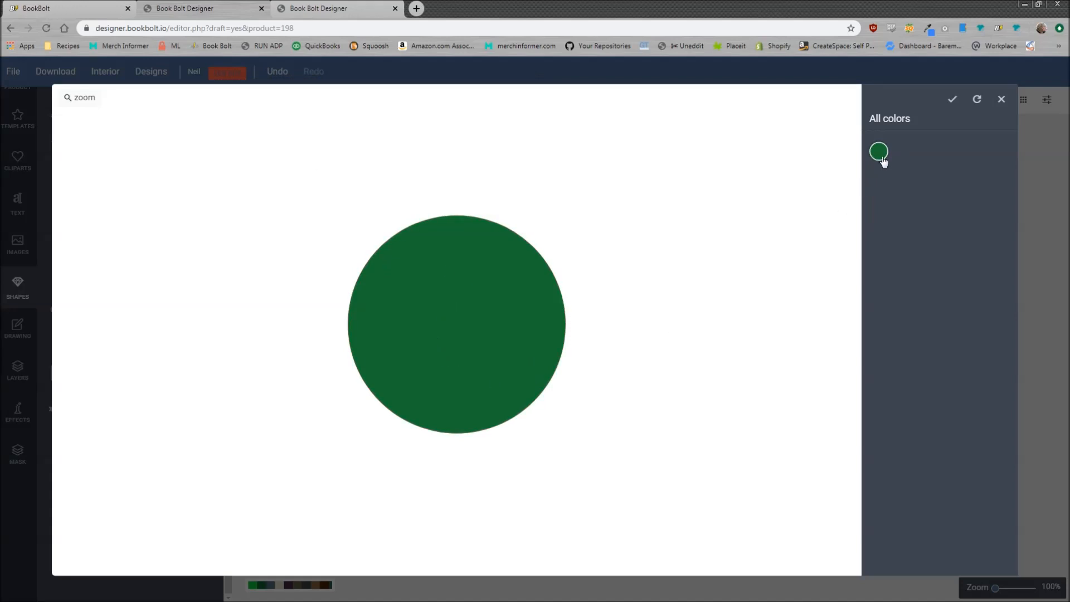
pyautogui.click(880, 155)
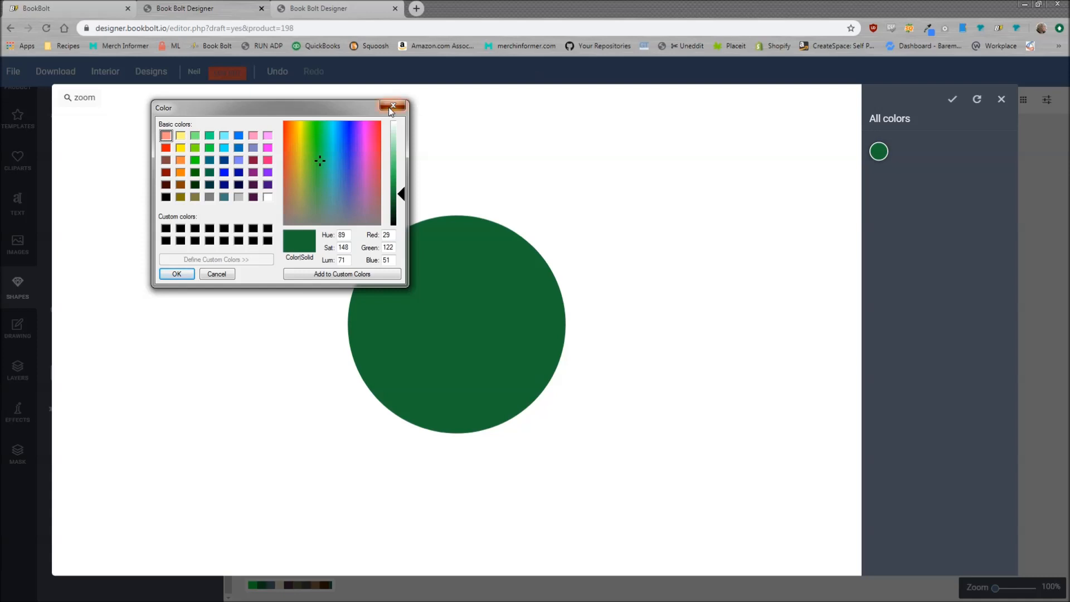
pyautogui.click(393, 105)
pyautogui.click(1002, 99)
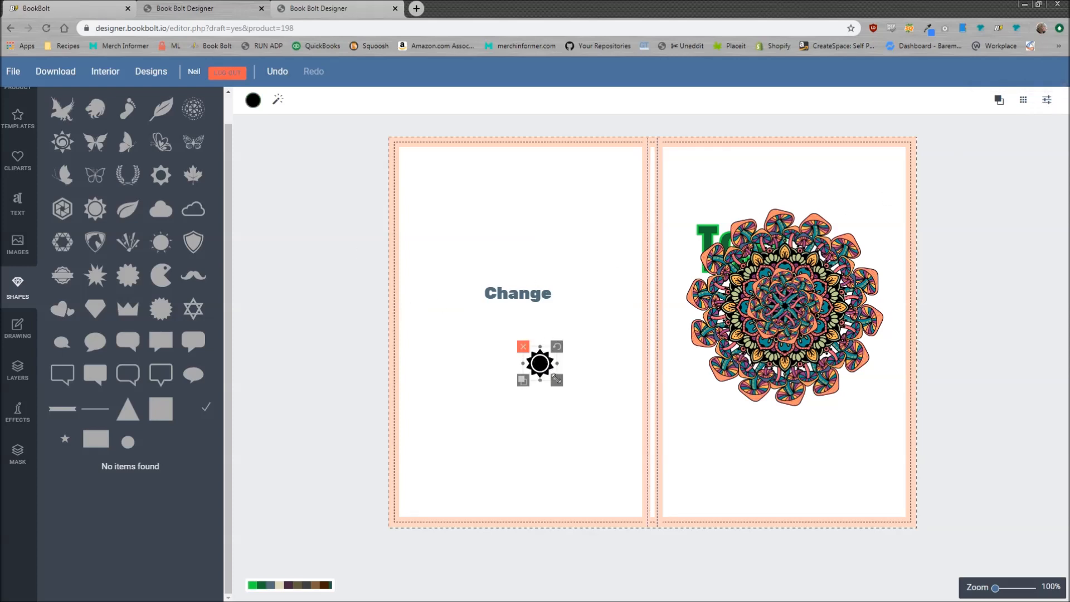
# Enlarge the sun shape and try a purple fill with a thicker green outline on its rays
pyautogui.moveTo(556, 380); pyautogui.dragTo(571, 395)
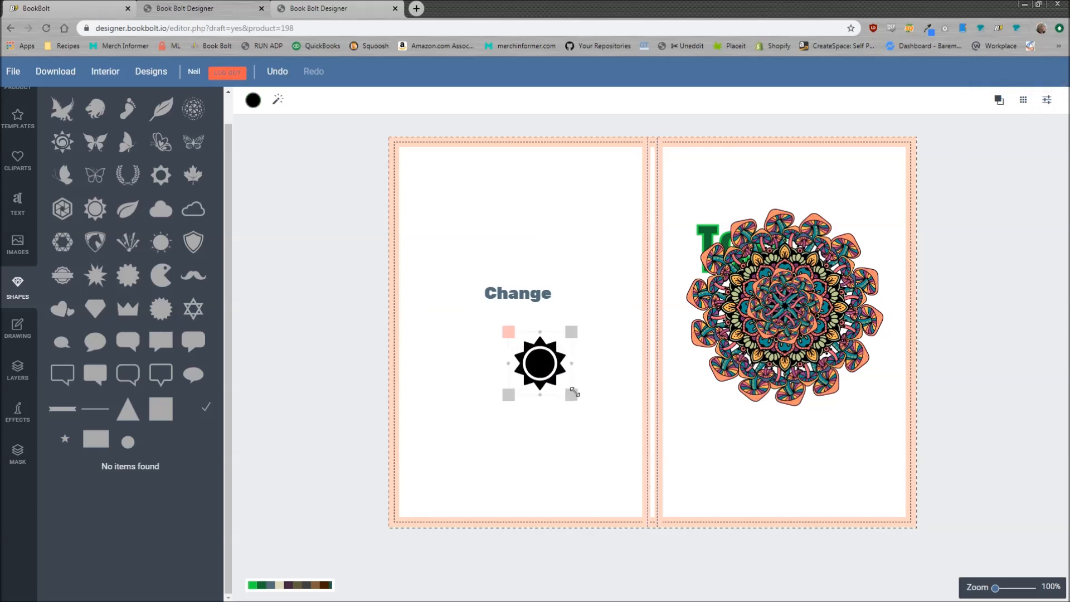
pyautogui.click(275, 101)
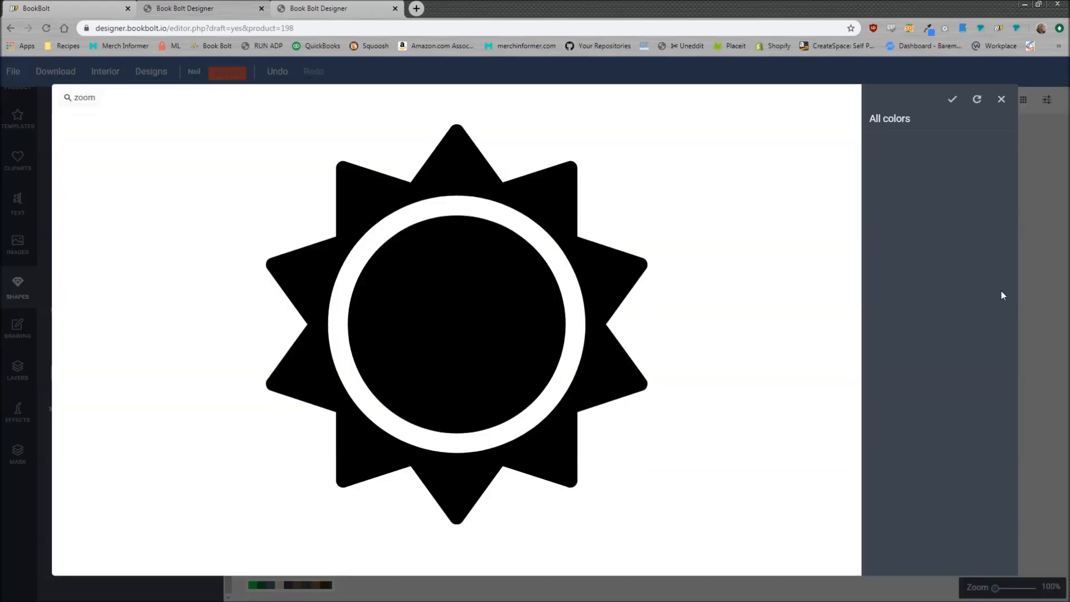
pyautogui.click(459, 176)
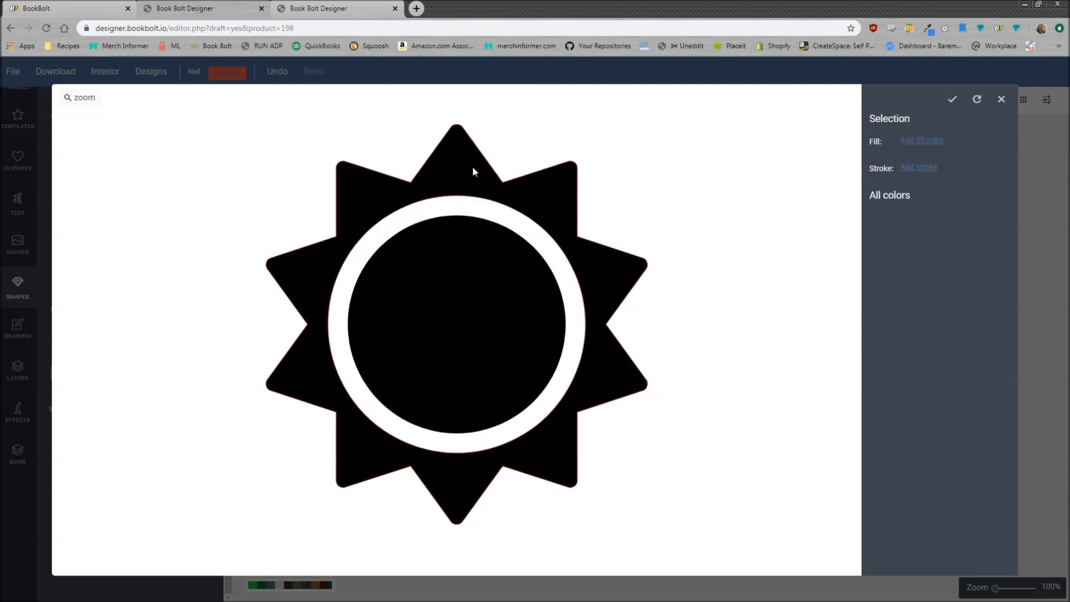
pyautogui.click(918, 140)
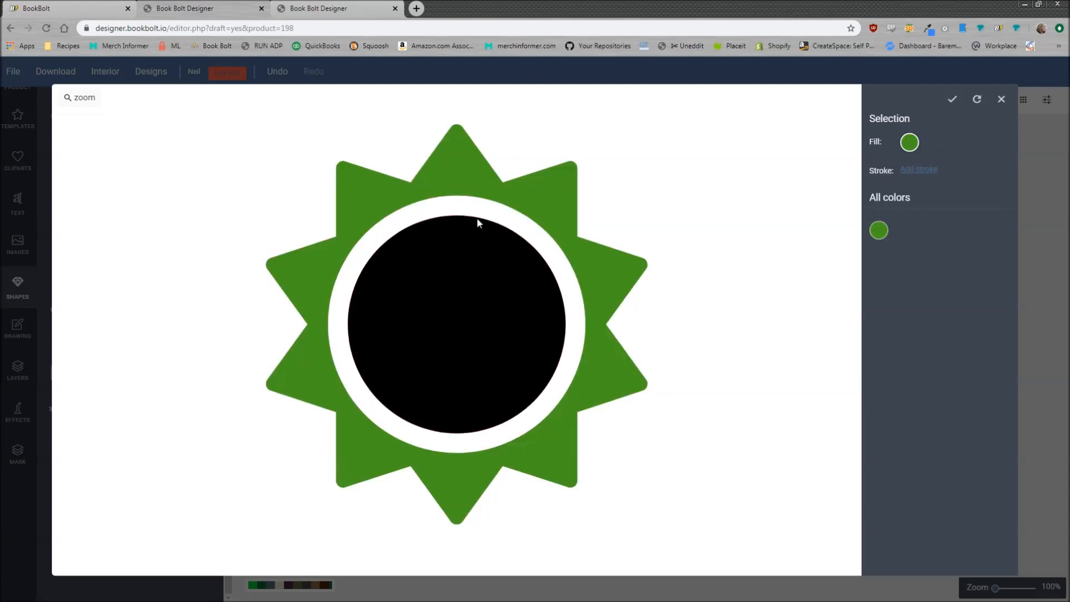
pyautogui.click(909, 142)
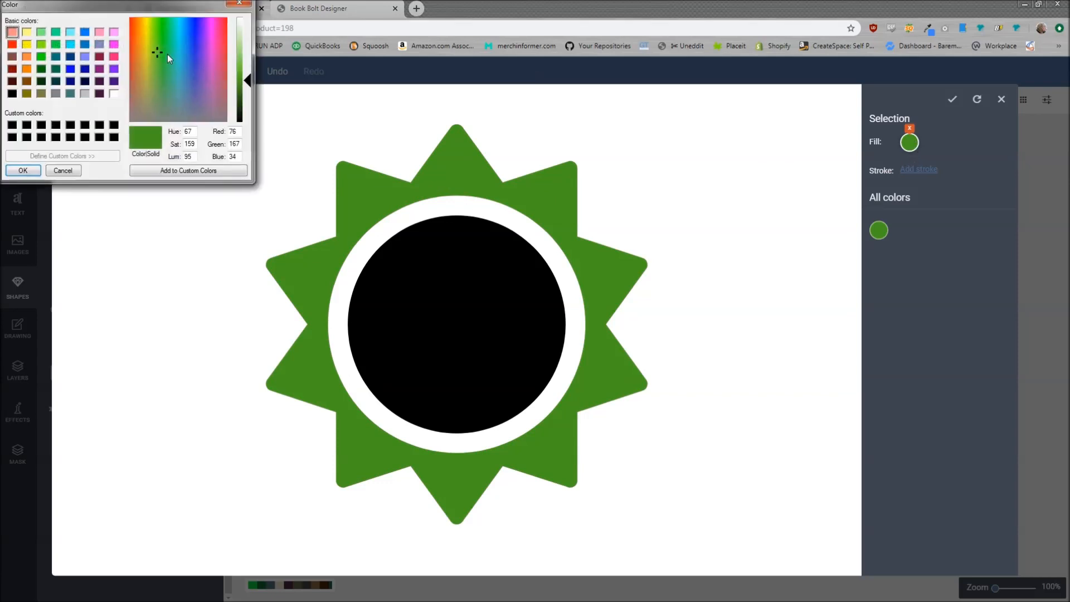
pyautogui.click(202, 45)
pyautogui.click(23, 170)
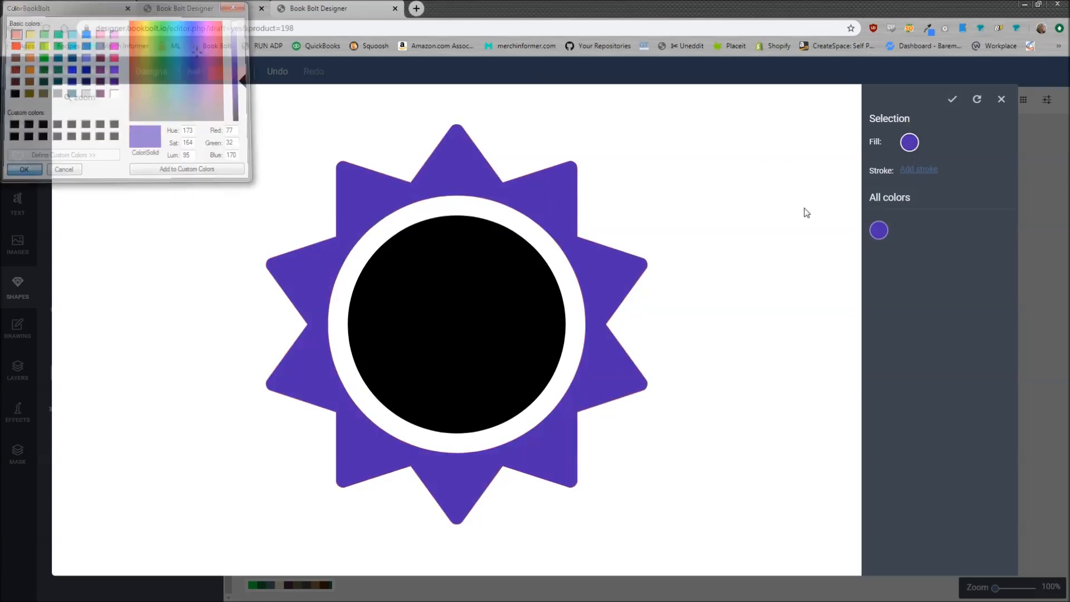
pyautogui.click(922, 172)
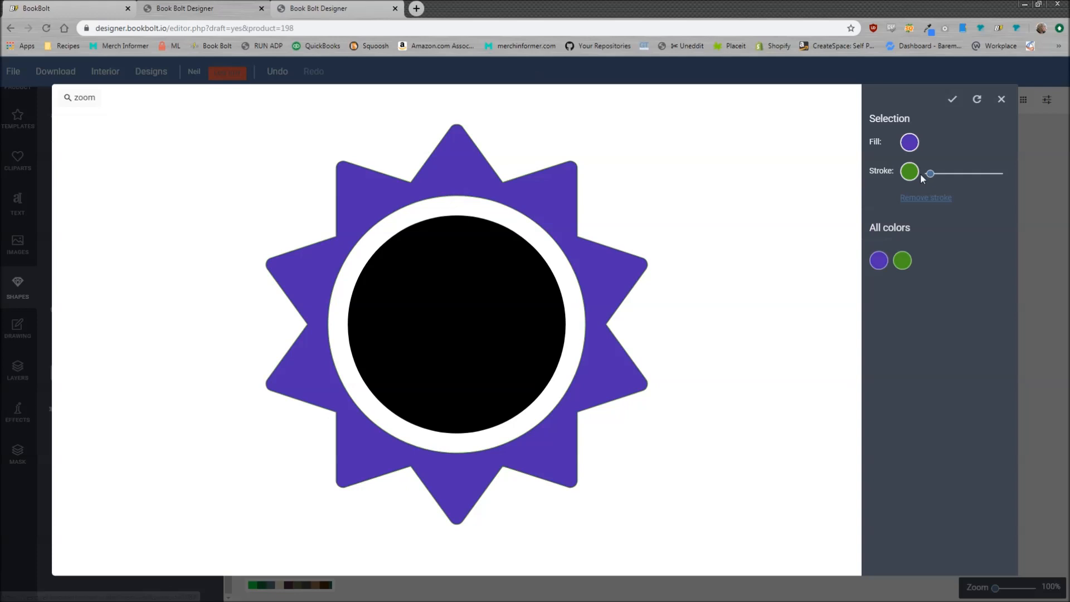
pyautogui.moveTo(937, 178); pyautogui.dragTo(945, 176)
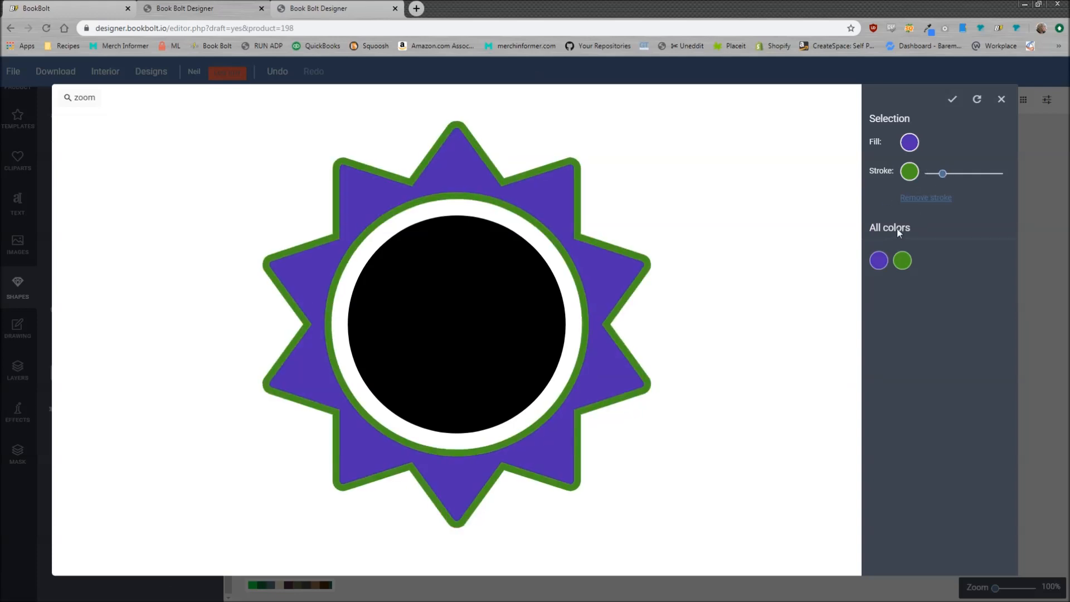
# Try a magenta fill on the sun's inner circle, then discard the colour edits
pyautogui.click(455, 315)
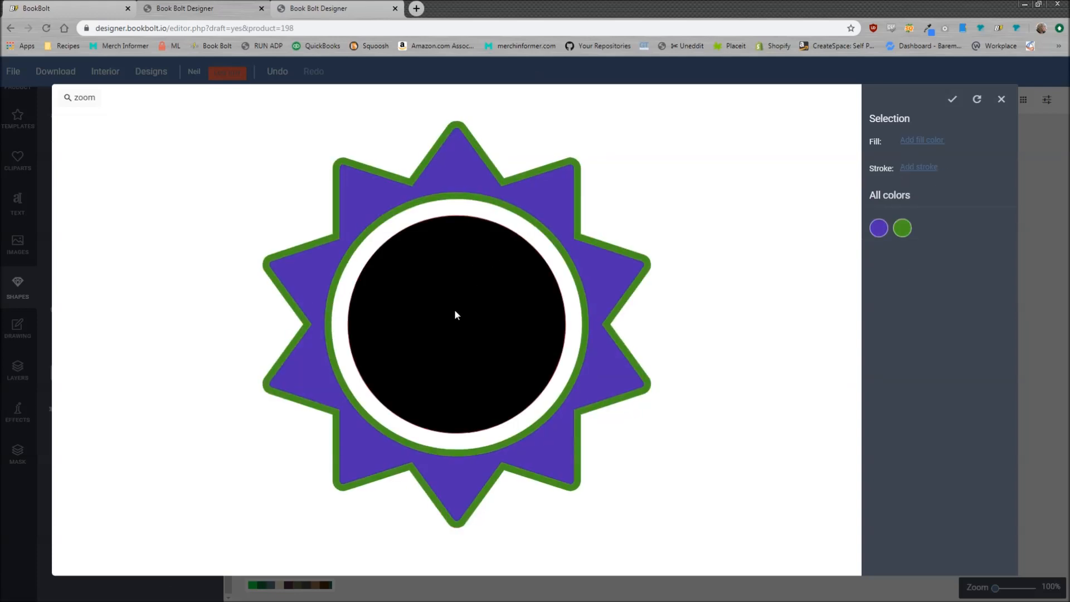
pyautogui.click(922, 140)
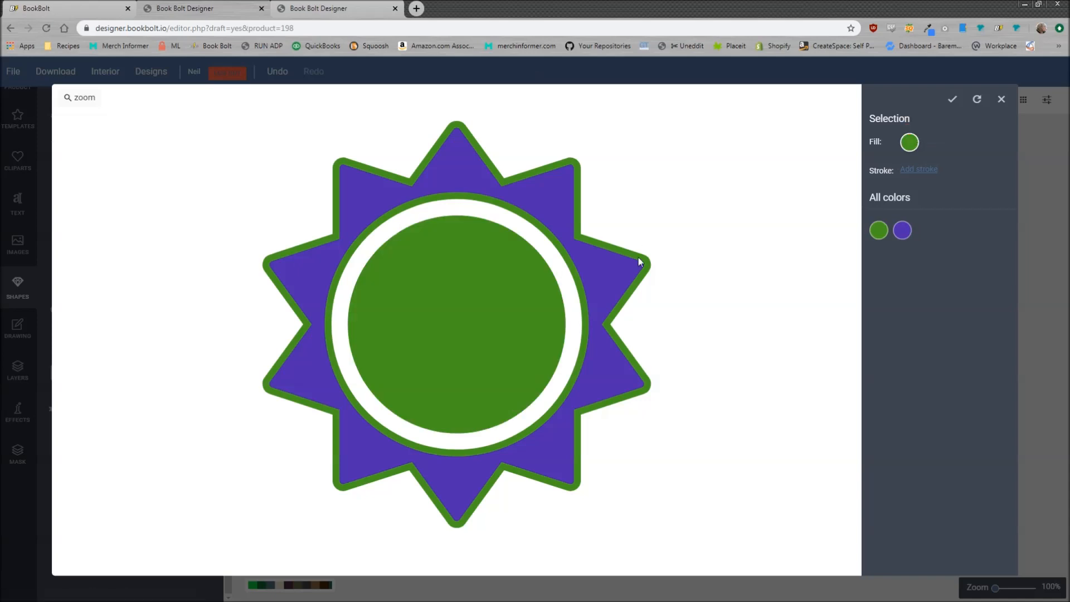
pyautogui.click(906, 146)
pyautogui.click(213, 52)
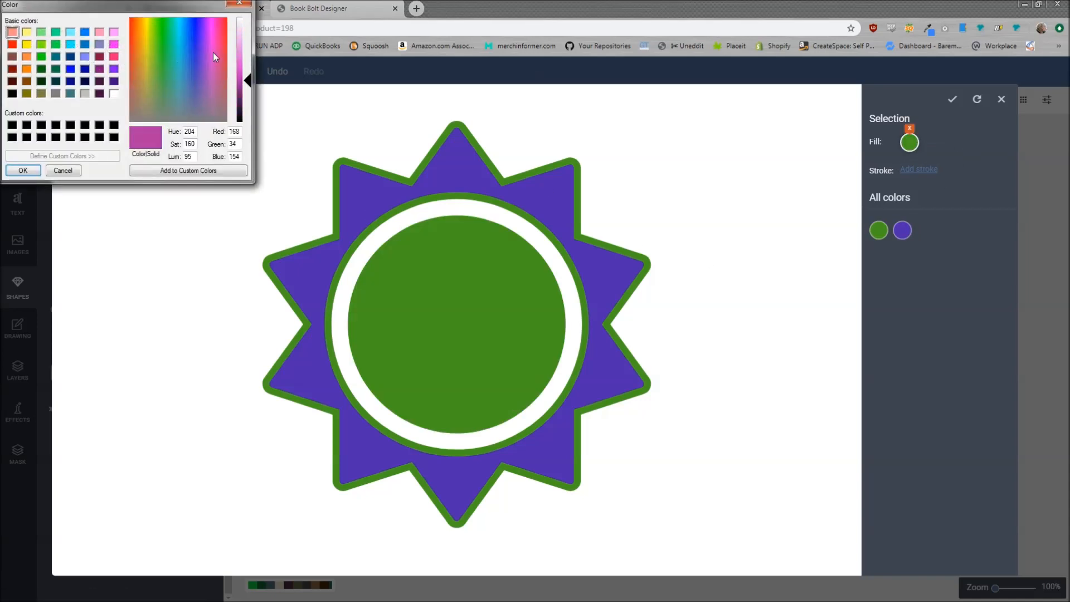
pyautogui.click(22, 170)
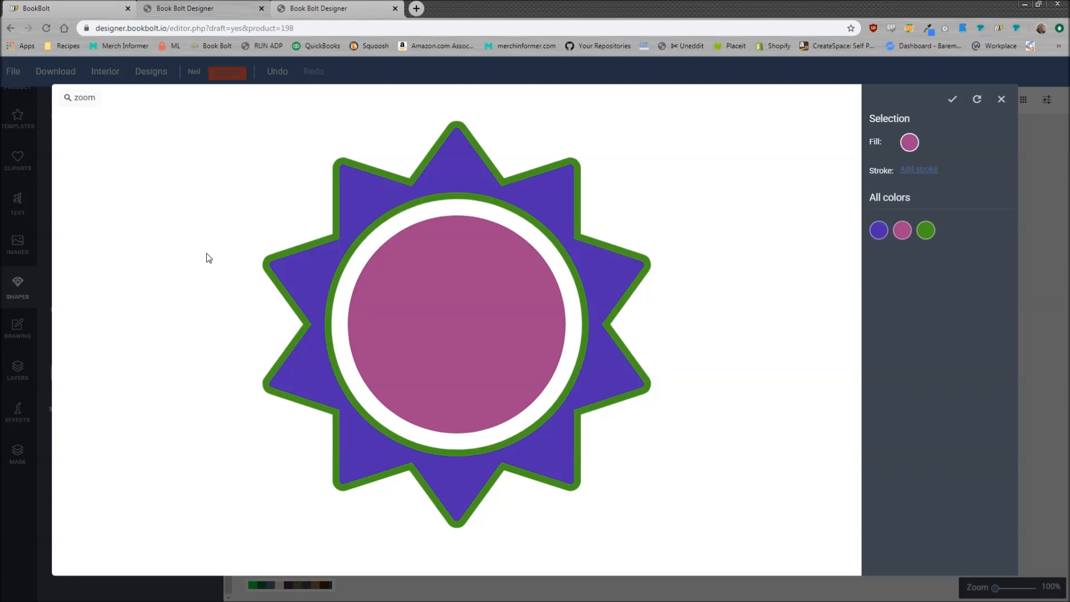
pyautogui.click(1001, 104)
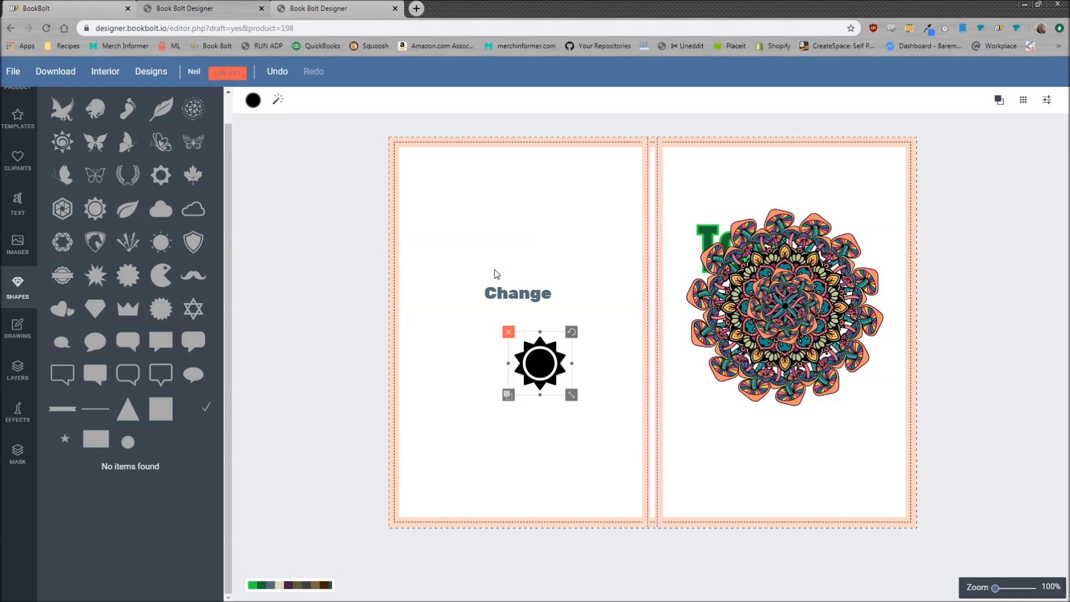
# Nudge the sun slightly left and fill its inner circle green, saving the change
pyautogui.moveTo(536, 365); pyautogui.dragTo(516, 362)
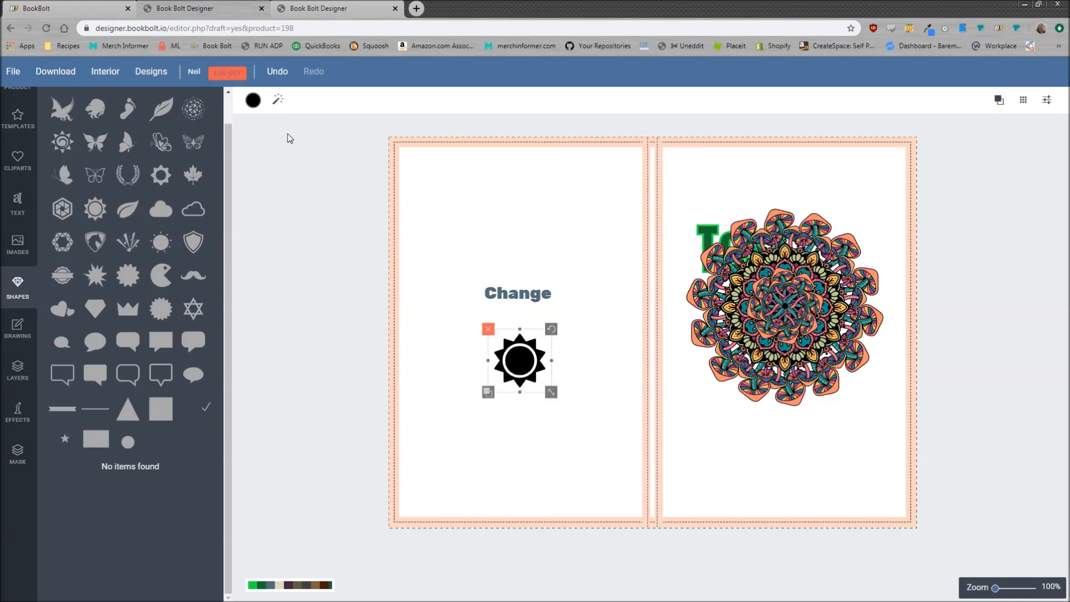
pyautogui.click(277, 100)
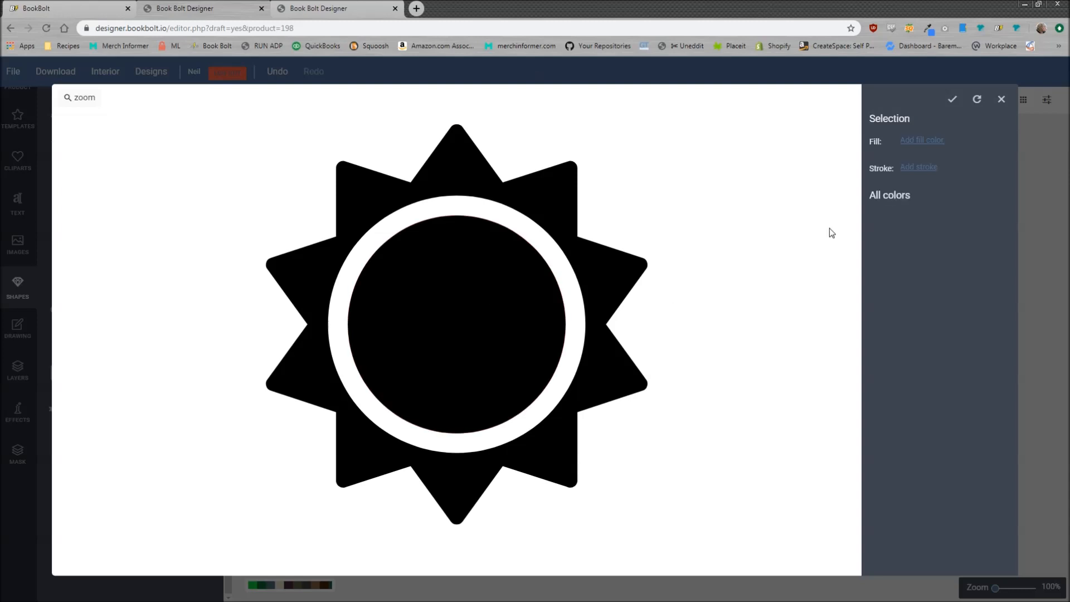
pyautogui.click(926, 144)
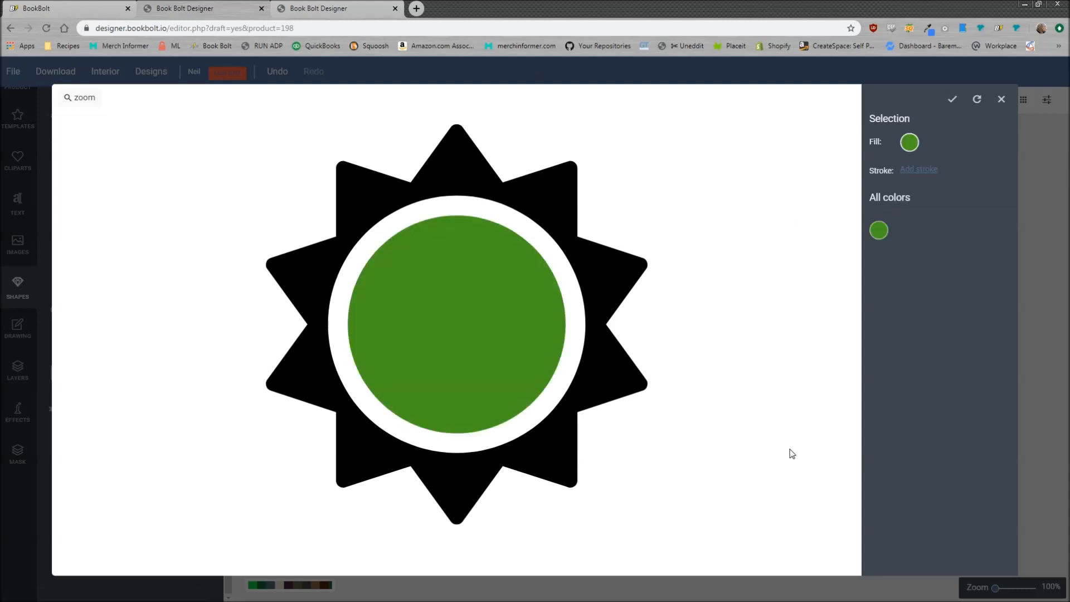
pyautogui.click(953, 101)
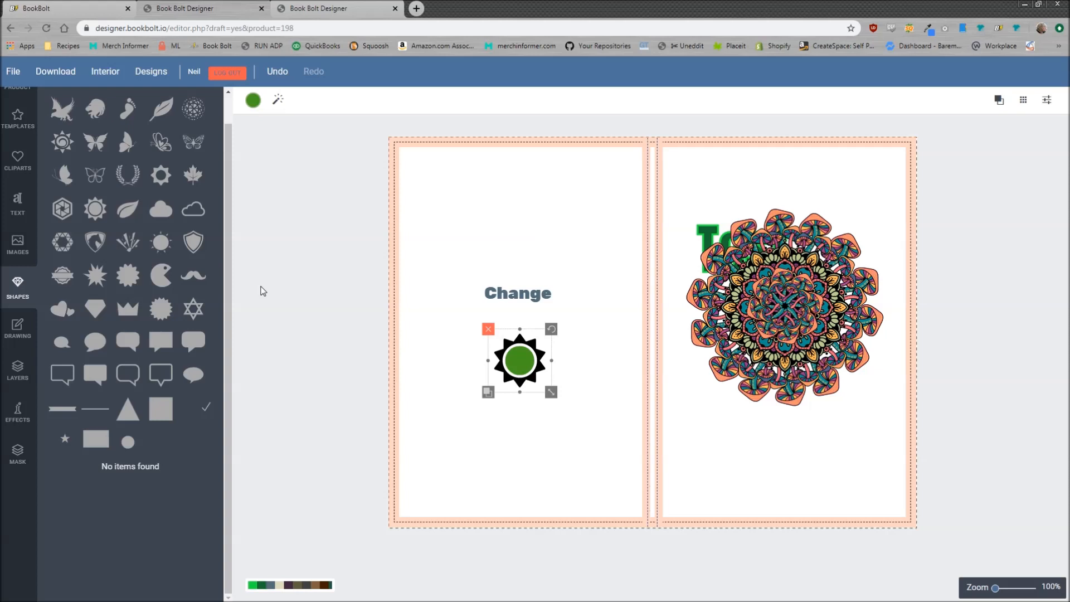
# Draw a size-19 blue (#3516cc) freehand scribble across the Change text and sun
pyautogui.click(32, 335)
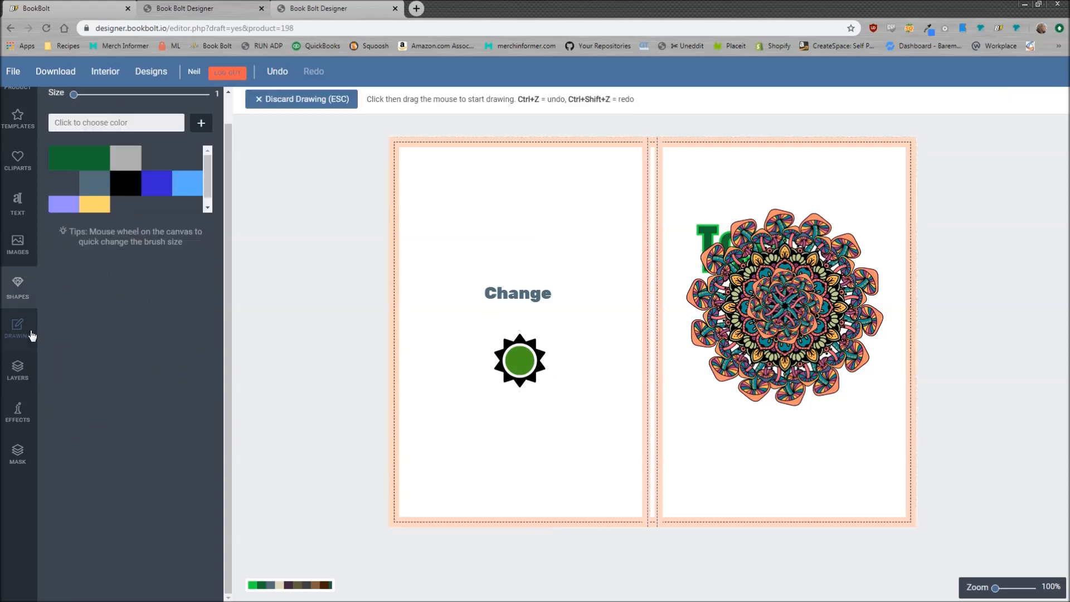
pyautogui.moveTo(74, 94); pyautogui.dragTo(97, 95)
pyautogui.click(158, 184)
pyautogui.moveTo(445, 232)
pyautogui.mouseDown()
pyautogui.moveTo(563, 251)
pyautogui.moveTo(467, 400)
pyautogui.moveTo(543, 412)
pyautogui.moveTo(483, 290)
pyautogui.moveTo(527, 237)
pyautogui.moveTo(529, 387)
pyautogui.moveTo(570, 228)
pyautogui.mouseUp()
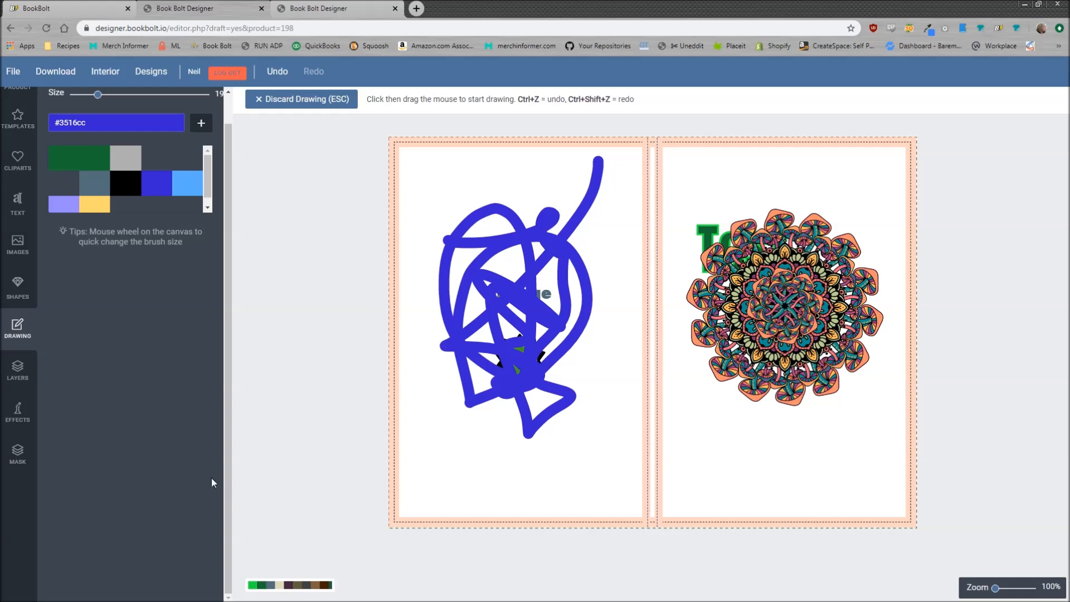
pyautogui.click(290, 101)
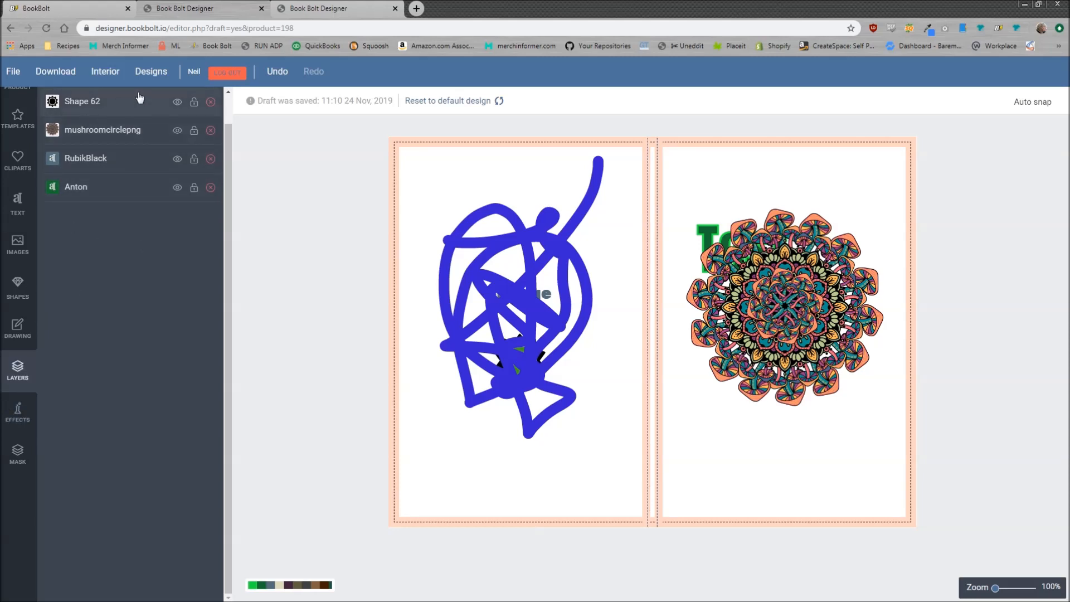
# Toggle the blue Drawing layer's visibility off and on, then delete the layer
pyautogui.scroll(1, 227, 183)
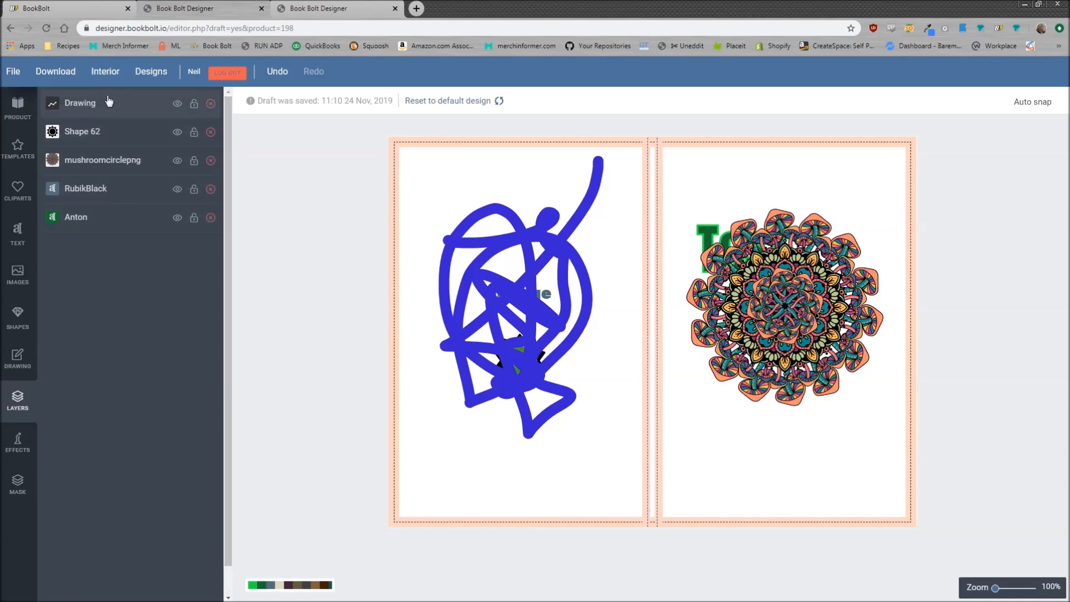
pyautogui.click(177, 104)
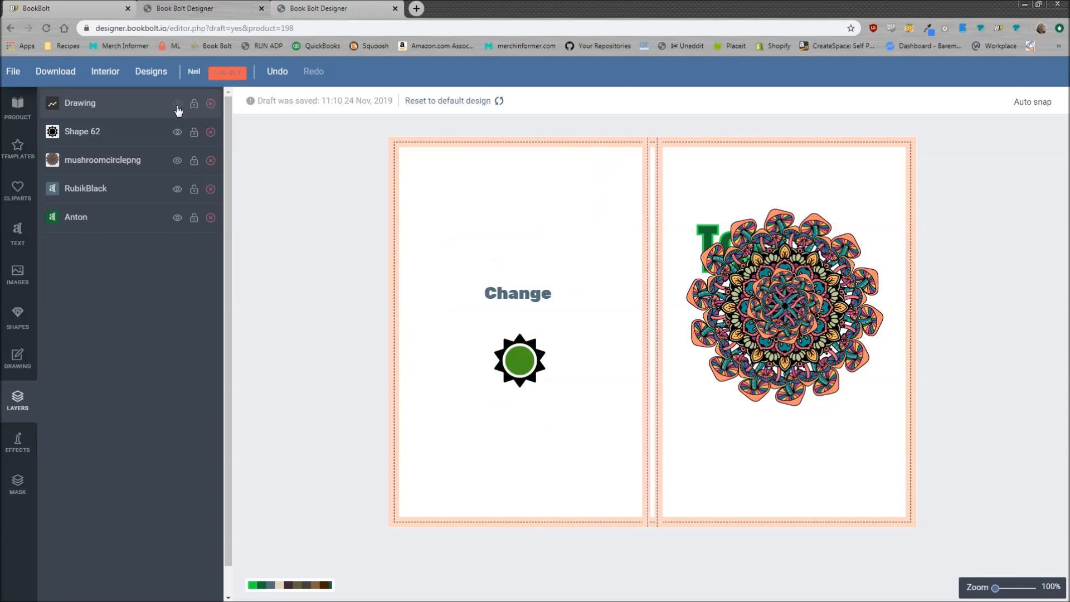
pyautogui.click(177, 106)
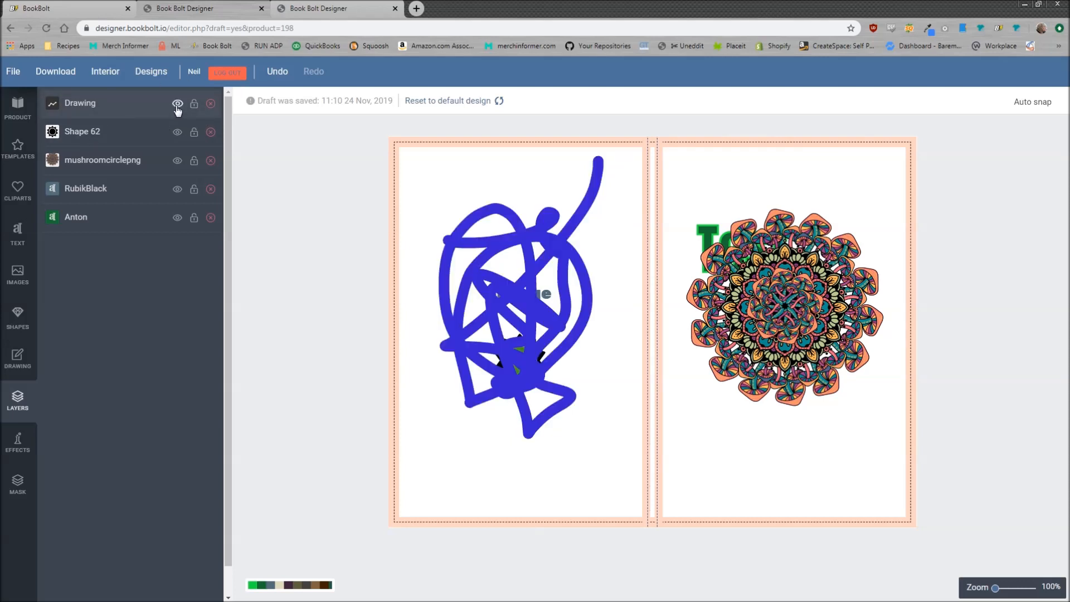
pyautogui.click(211, 105)
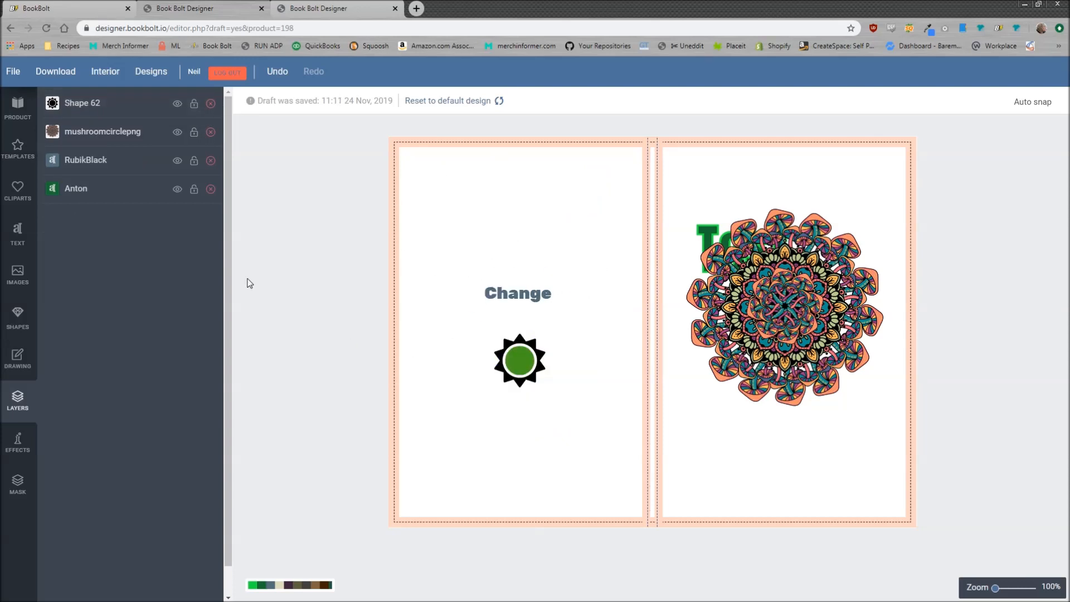
# Move the Anton 'Test' text layer above the mushroomcirclepng mandala layer
pyautogui.click(115, 191)
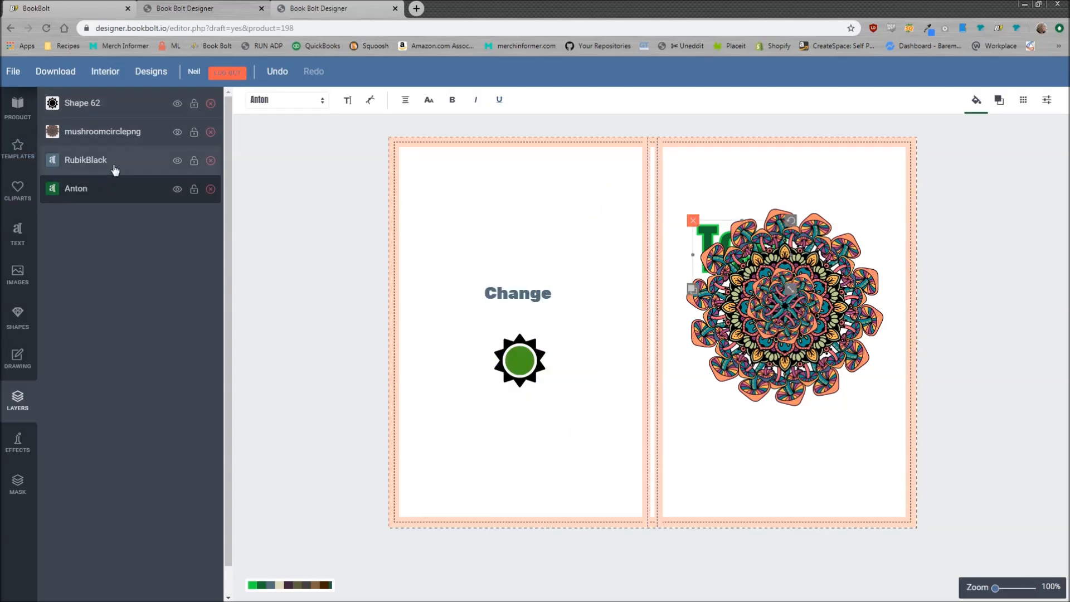
pyautogui.click(118, 162)
pyautogui.click(114, 133)
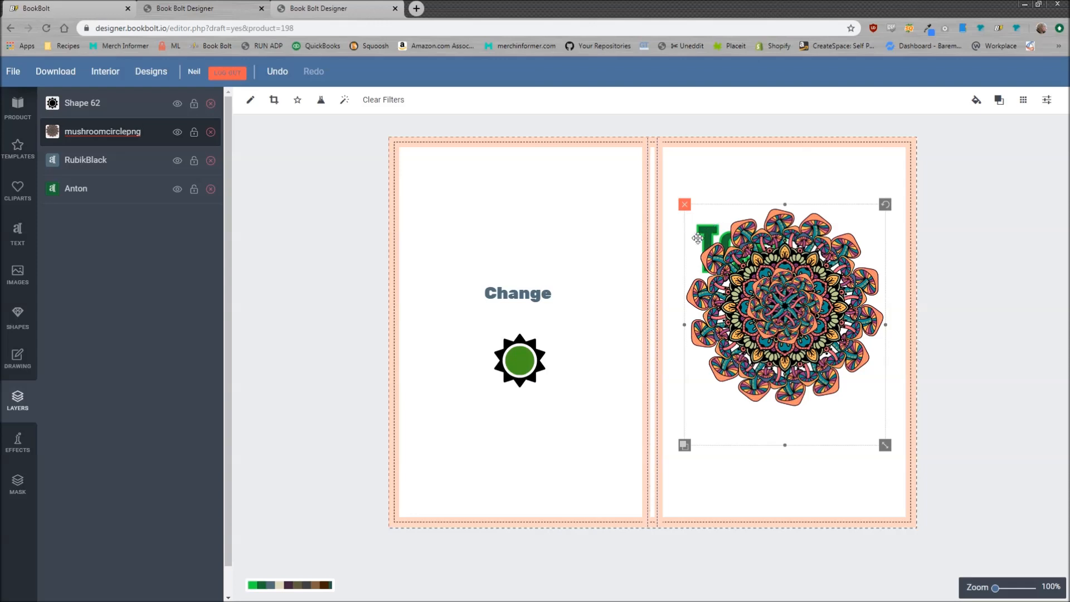
pyautogui.click(114, 200)
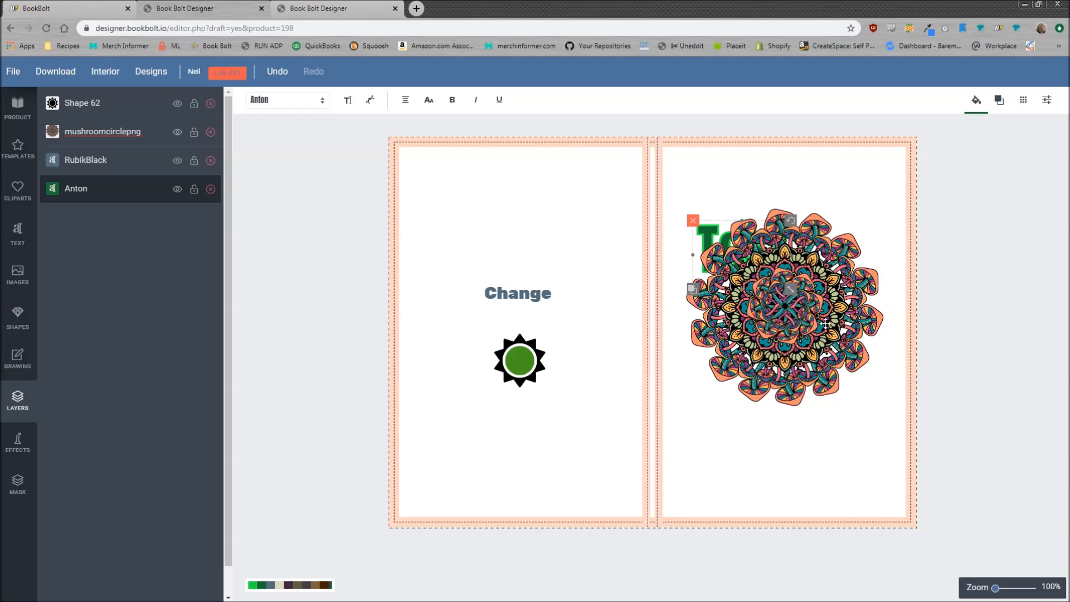
pyautogui.moveTo(128, 196); pyautogui.dragTo(136, 136)
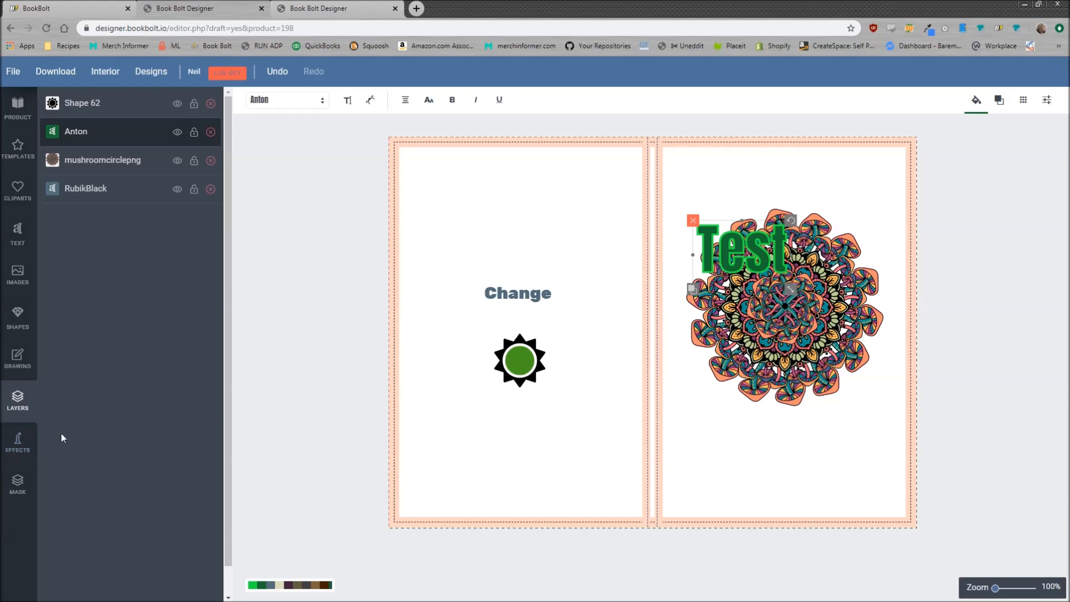
# Try a distressed texture on the green sun, then remove it to leave the sun plain
pyautogui.click(12, 449)
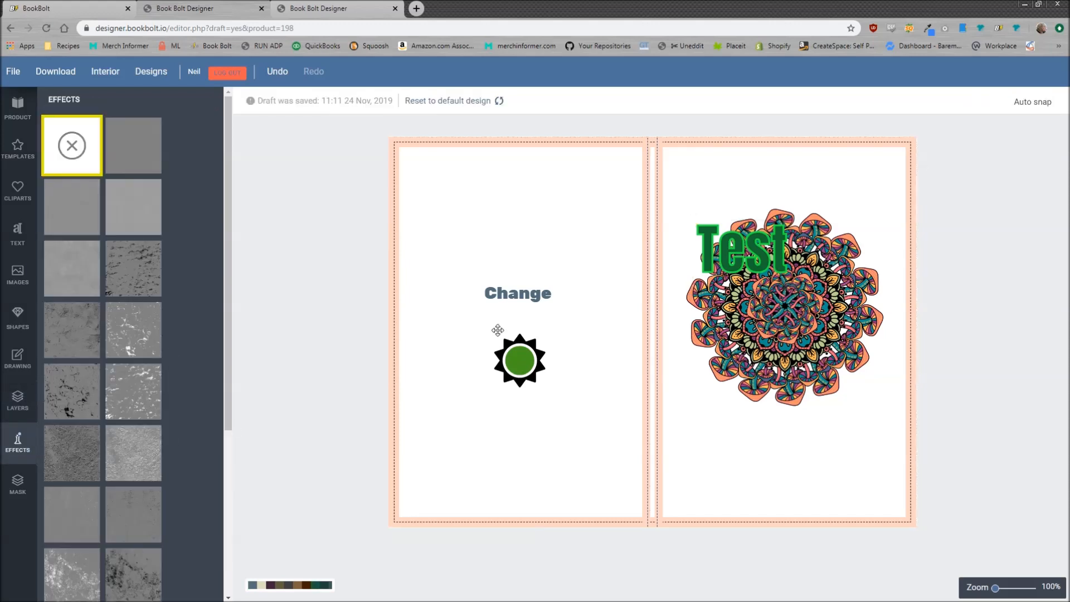
pyautogui.click(518, 352)
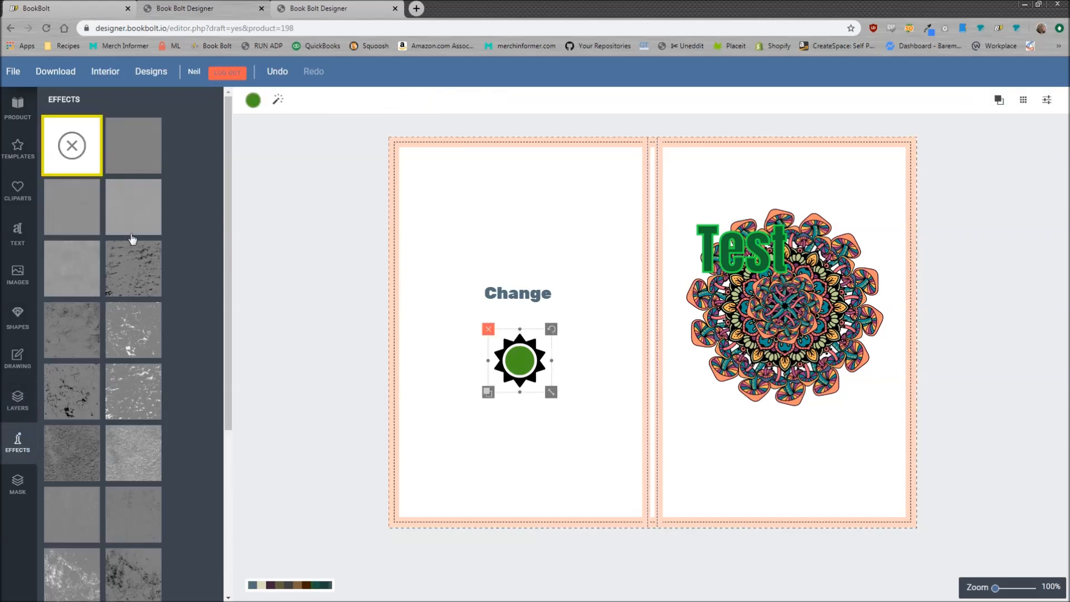
pyautogui.click(130, 328)
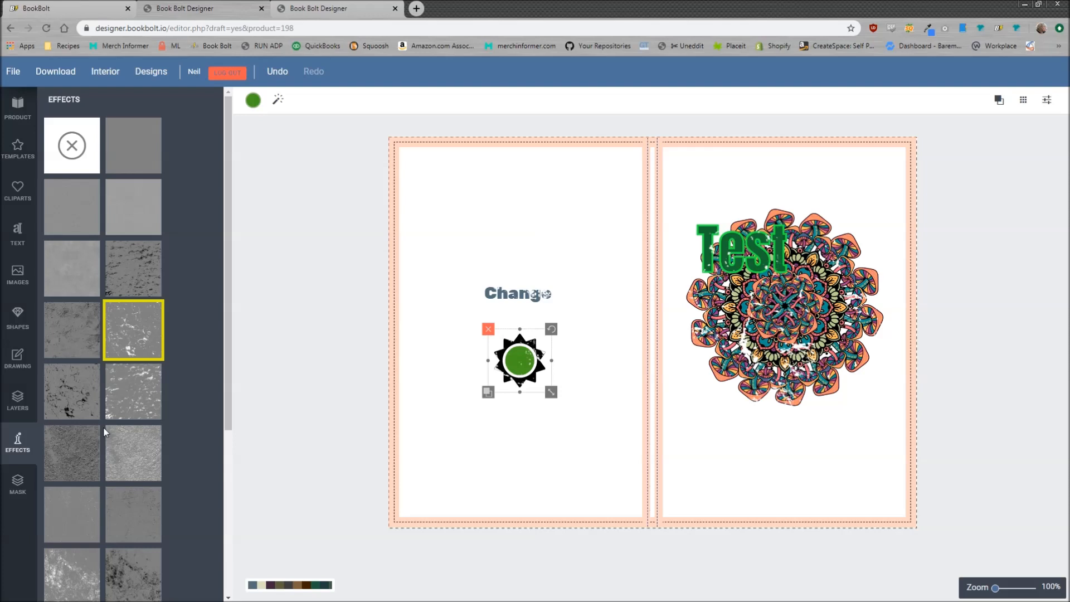
pyautogui.click(69, 150)
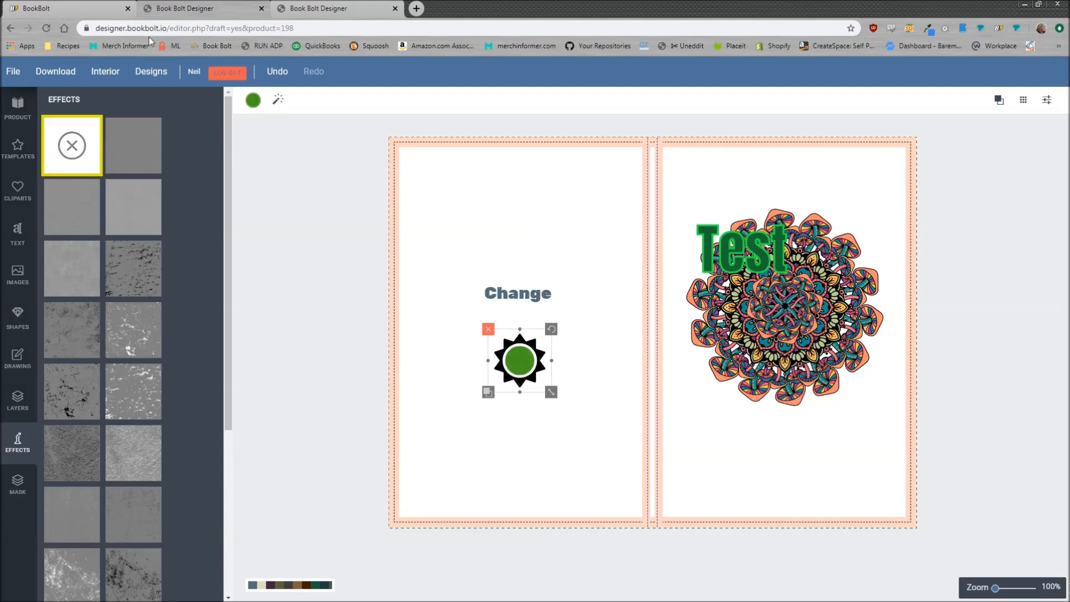
pyautogui.scroll(-5, 183, 357)
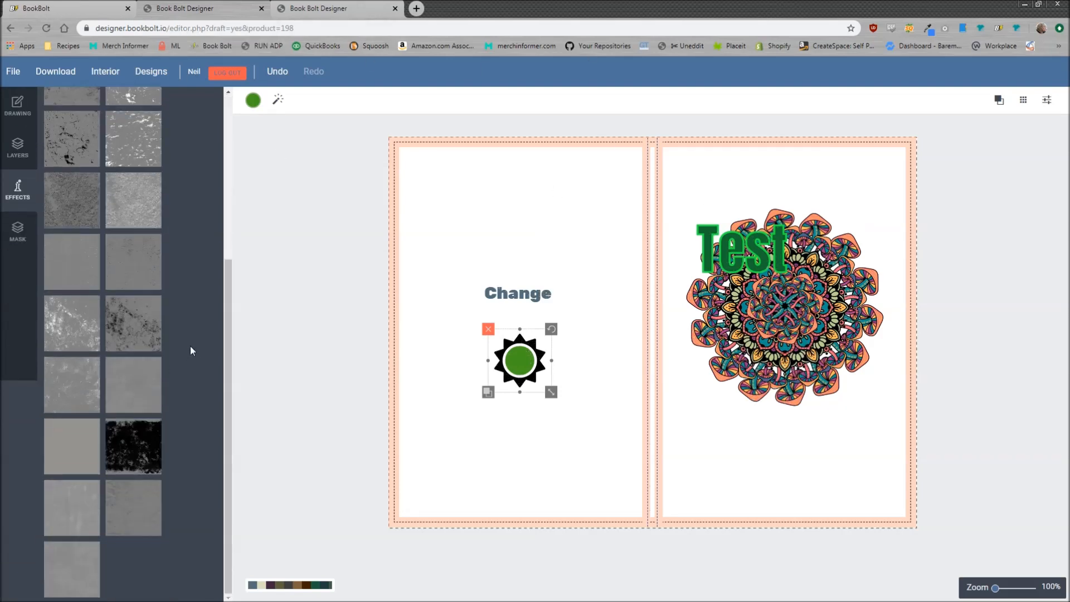
pyautogui.scroll(5, 129, 498)
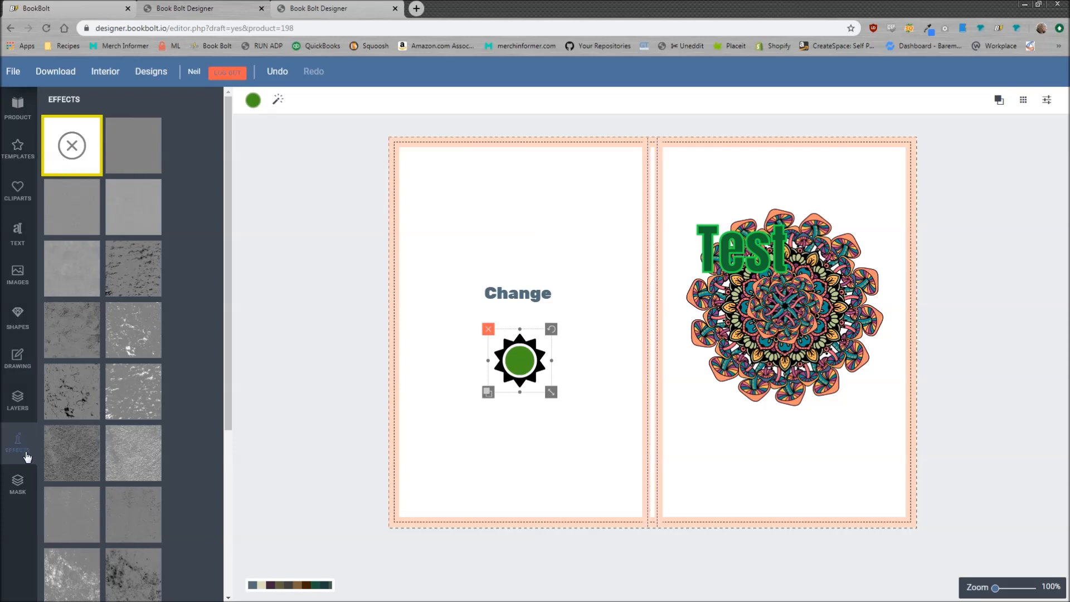
# Move the Change title higher on the cover and enlarge it
pyautogui.click(16, 484)
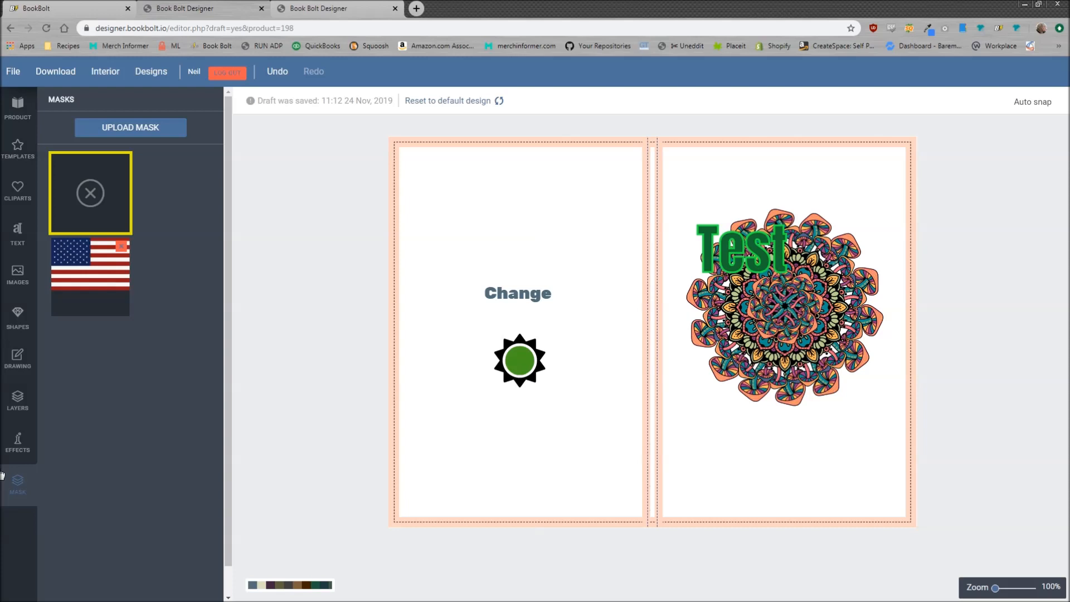
pyautogui.moveTo(524, 292); pyautogui.dragTo(573, 256)
pyautogui.moveTo(505, 224); pyautogui.dragTo(538, 233)
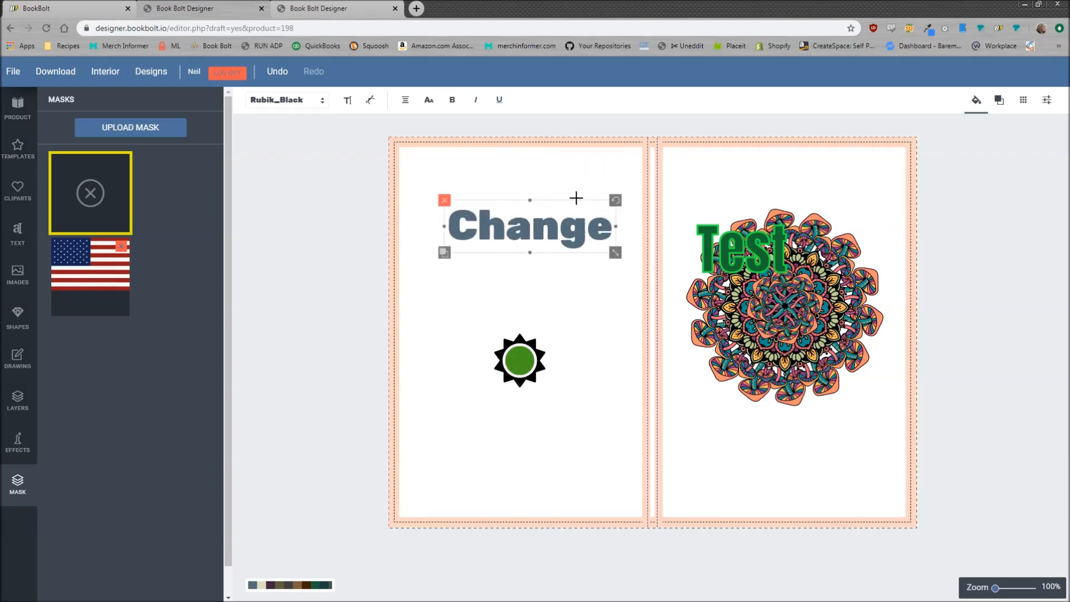
# Mask the Change lettering with the American flag, fitting the flag over the whole word
pyautogui.click(96, 275)
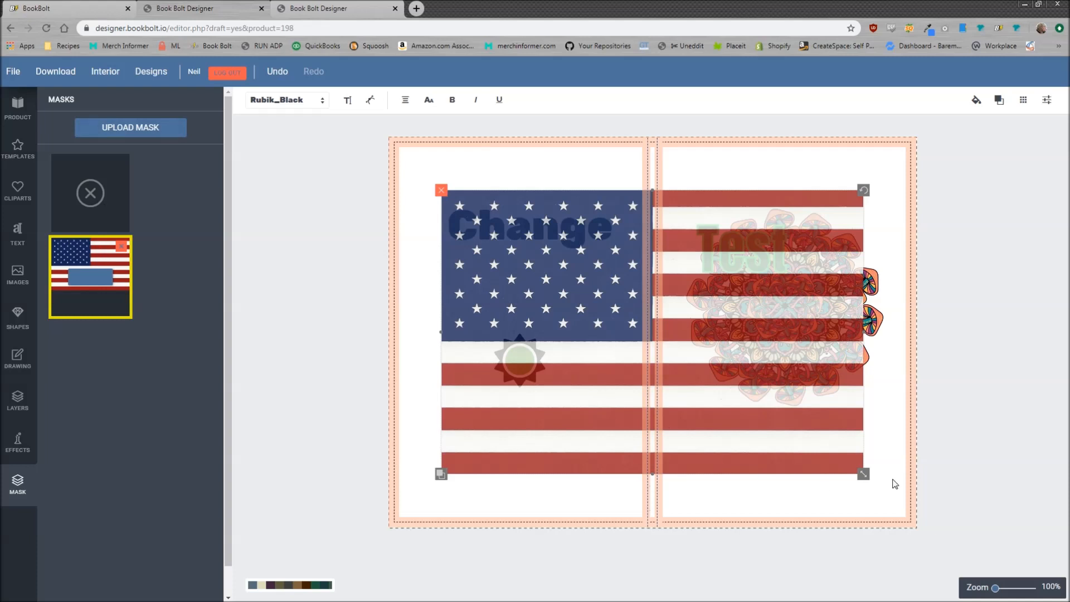
pyautogui.moveTo(865, 474); pyautogui.dragTo(683, 409)
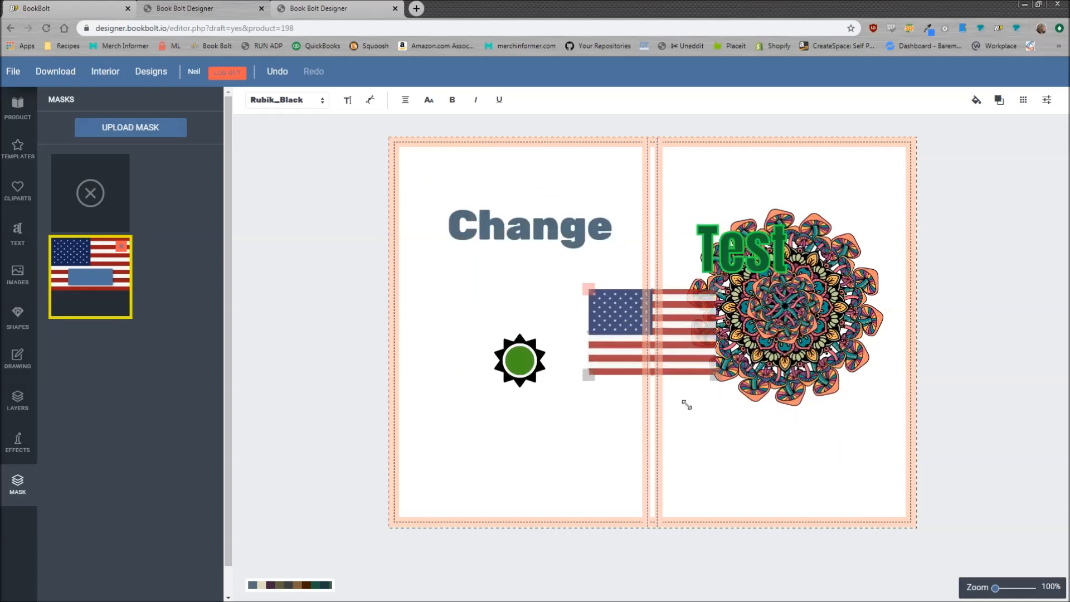
pyautogui.moveTo(666, 340); pyautogui.dragTo(576, 265)
pyautogui.moveTo(576, 223); pyautogui.dragTo(613, 220)
pyautogui.moveTo(503, 225); pyautogui.dragTo(531, 233)
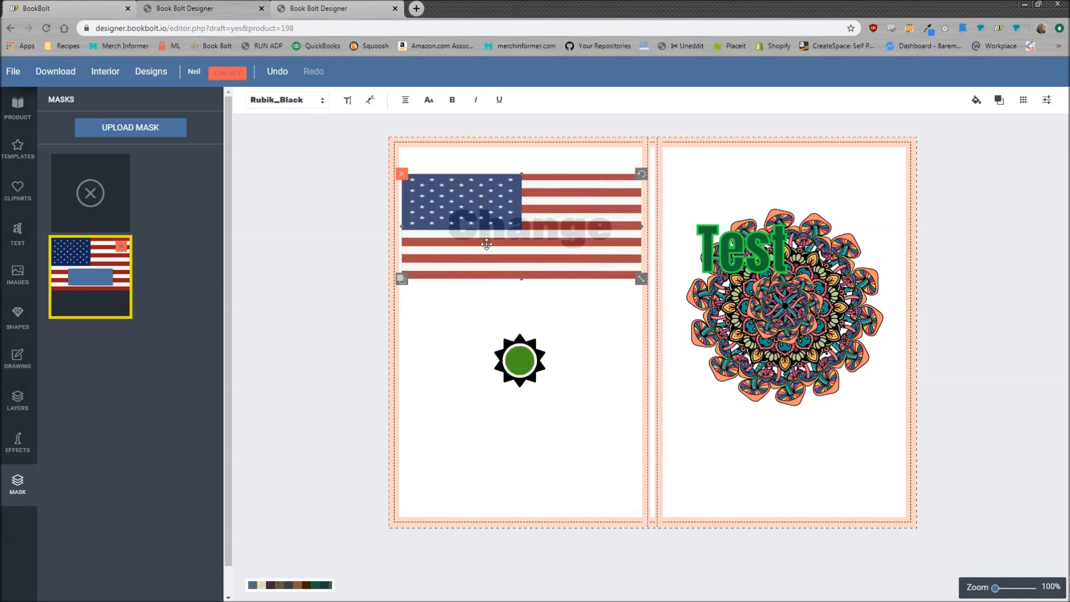
pyautogui.click(81, 281)
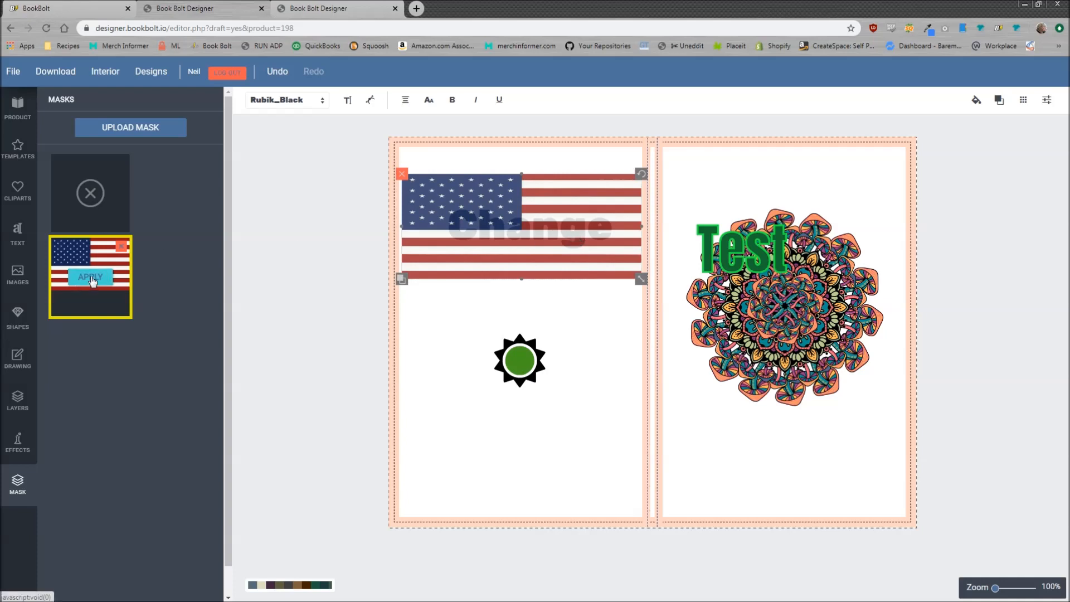
# Centre the green Test text on the mandala and switch on Auto snap lines
pyautogui.click(669, 207)
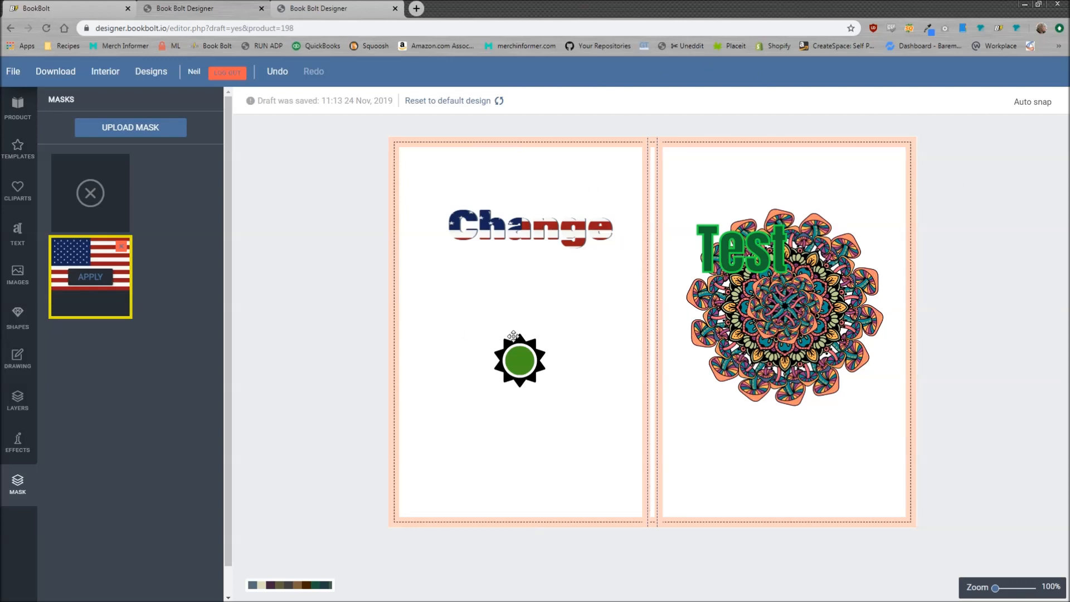
pyautogui.click(1033, 101)
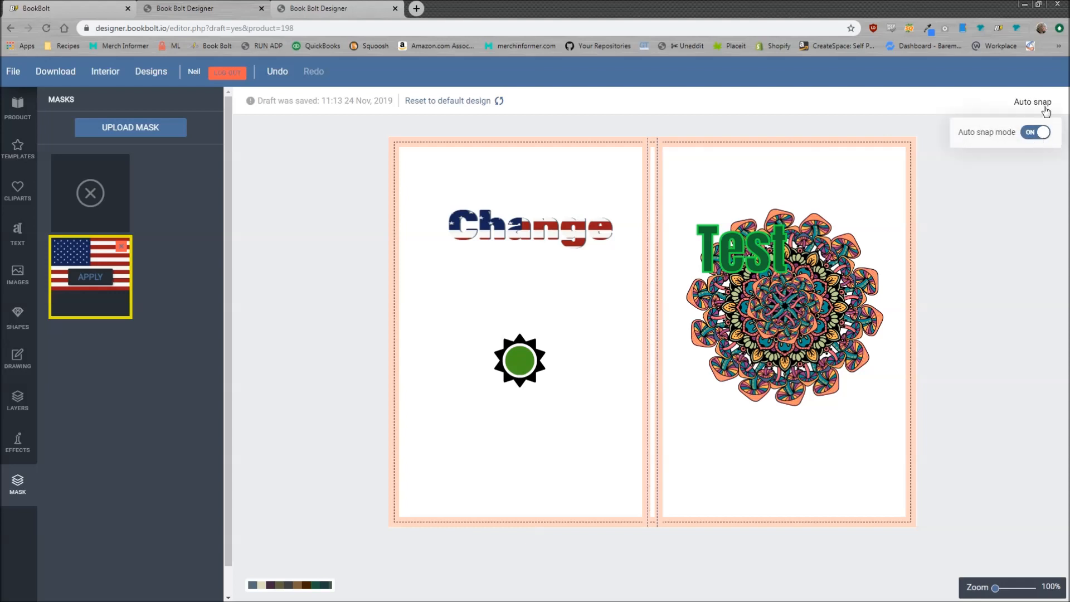
pyautogui.moveTo(747, 248); pyautogui.dragTo(786, 280)
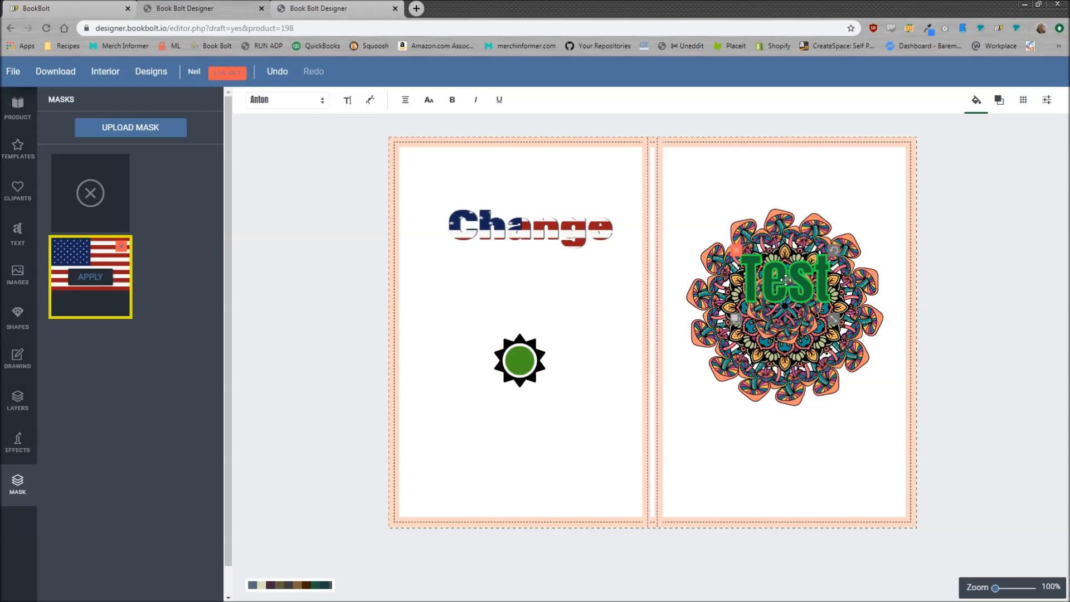
pyautogui.click(336, 231)
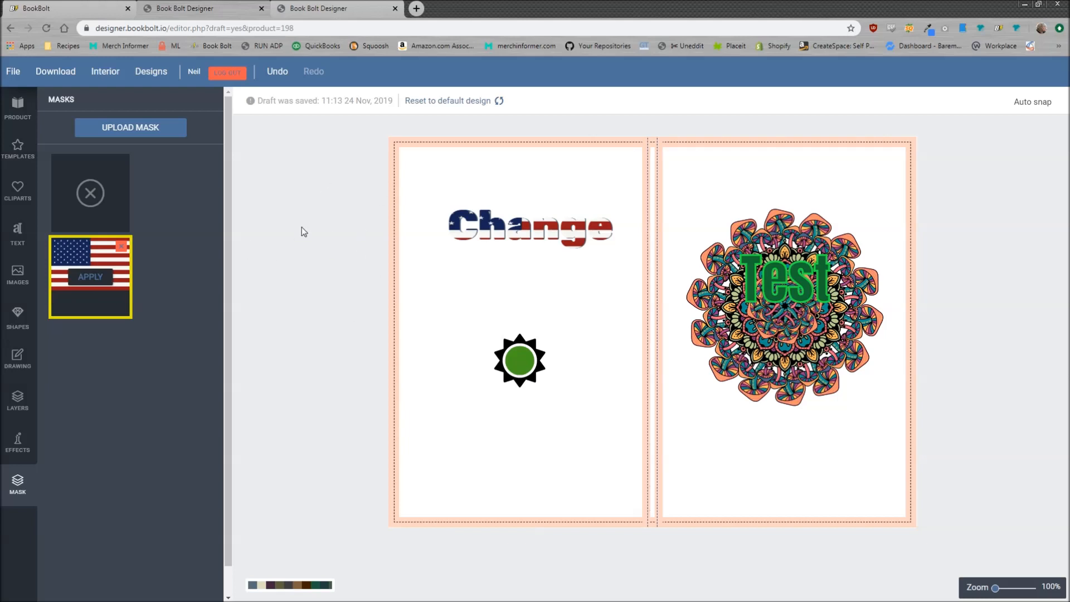
pyautogui.moveTo(1043, 105)
pyautogui.click(1036, 131)
# Download the cover as 6x9_Color_100__5507.pdf, then close the design-ready prompt in the editor
pyautogui.click(56, 71)
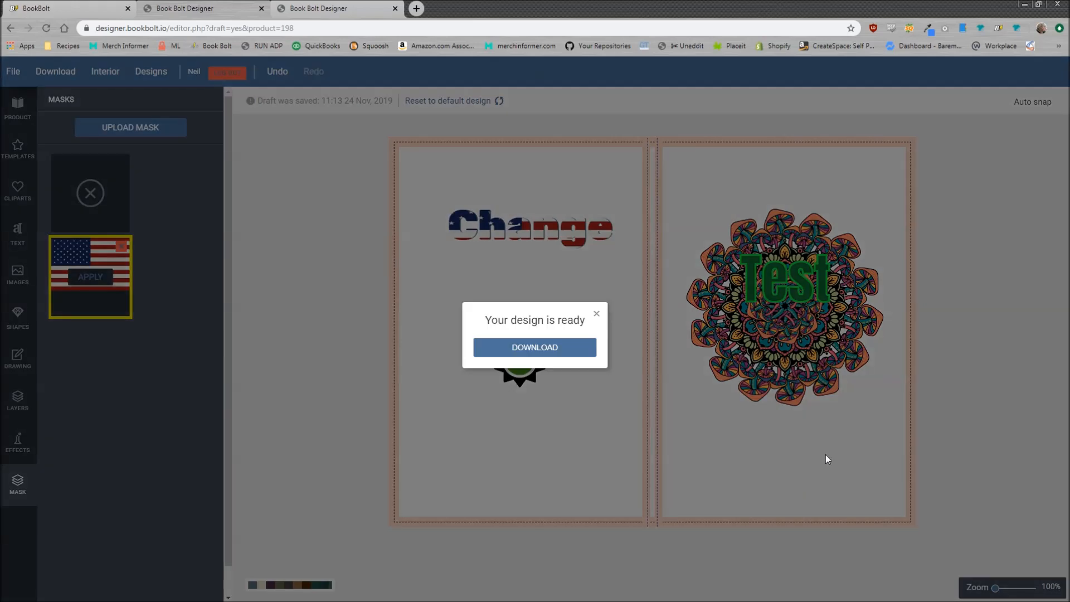
pyautogui.click(549, 354)
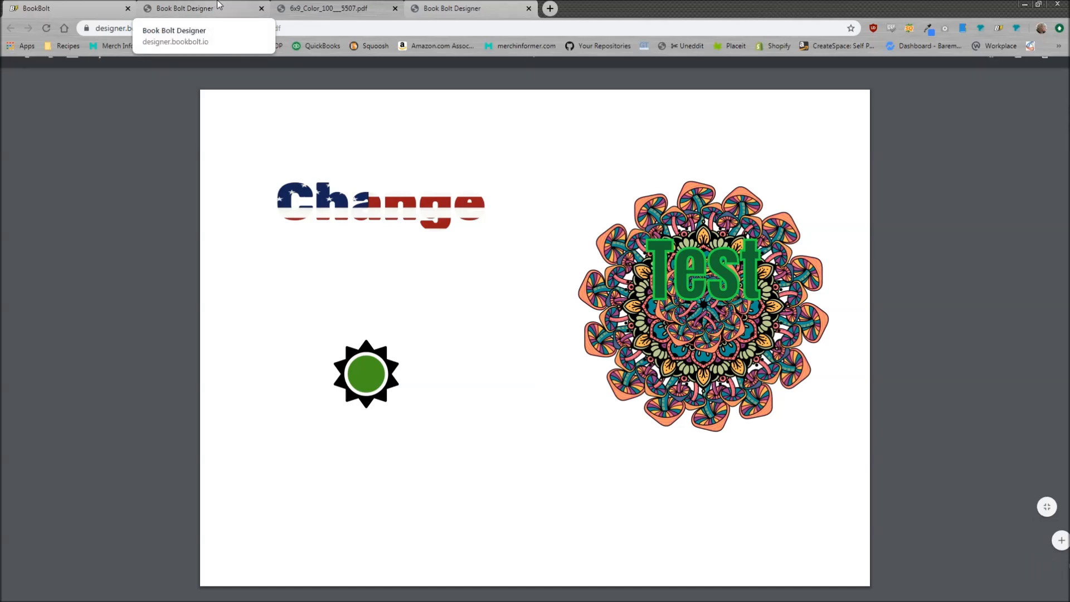
pyautogui.click(219, 7)
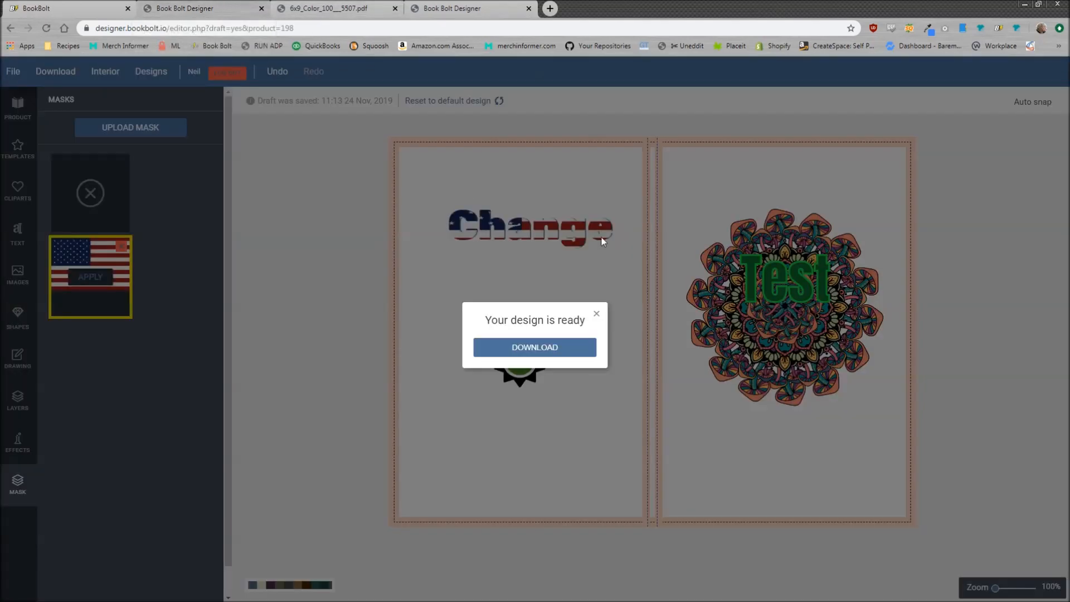
pyautogui.click(597, 310)
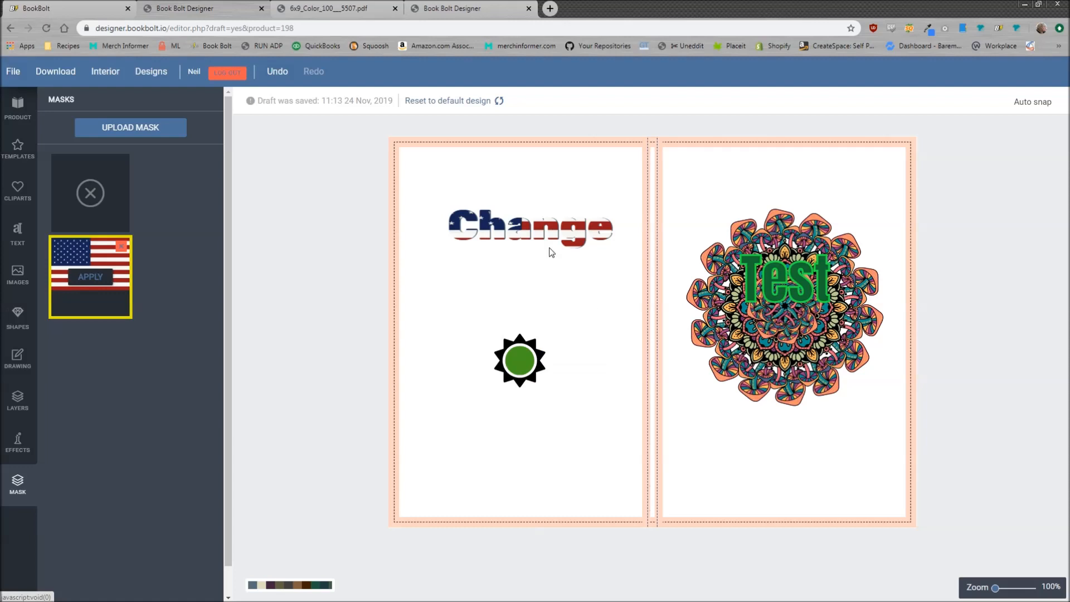
# Save the cover as a new 6x9_Color_100-front design in My Designs, then reload it from Designs
pyautogui.click(163, 78)
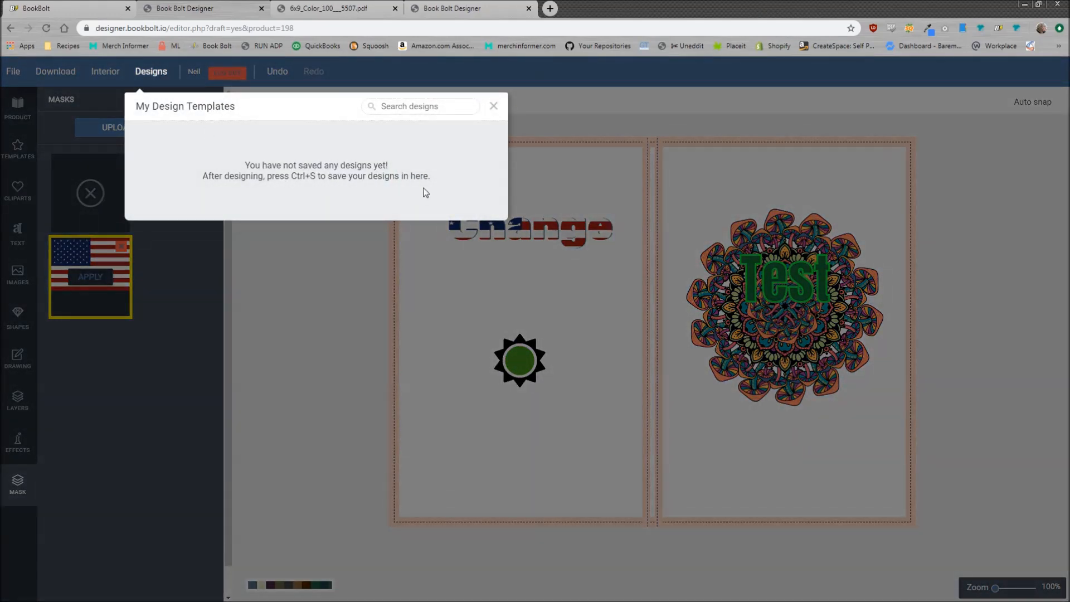
pyautogui.click(494, 106)
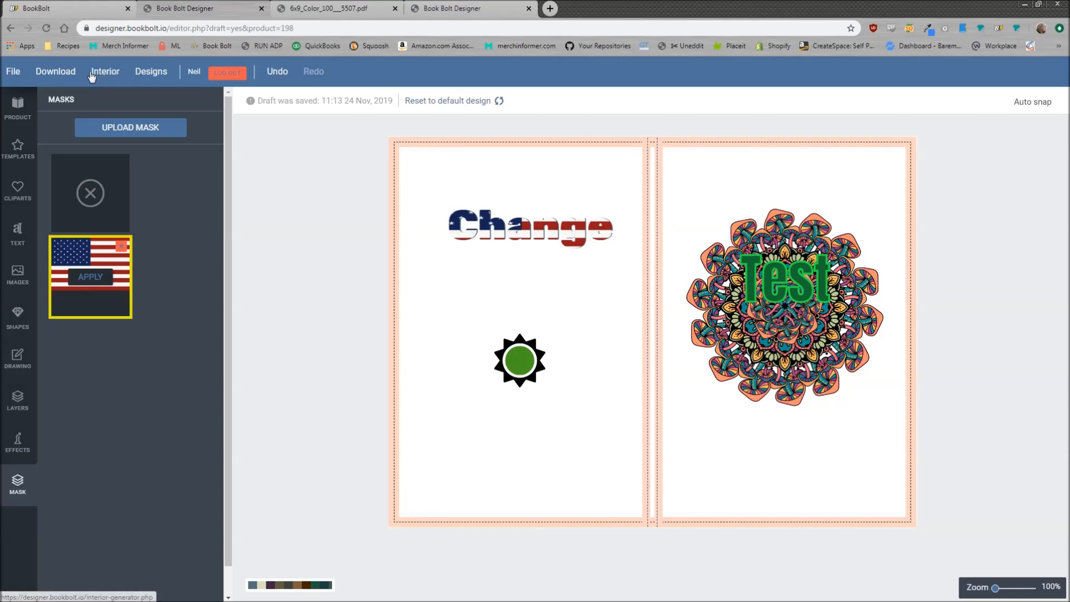
pyautogui.click(17, 75)
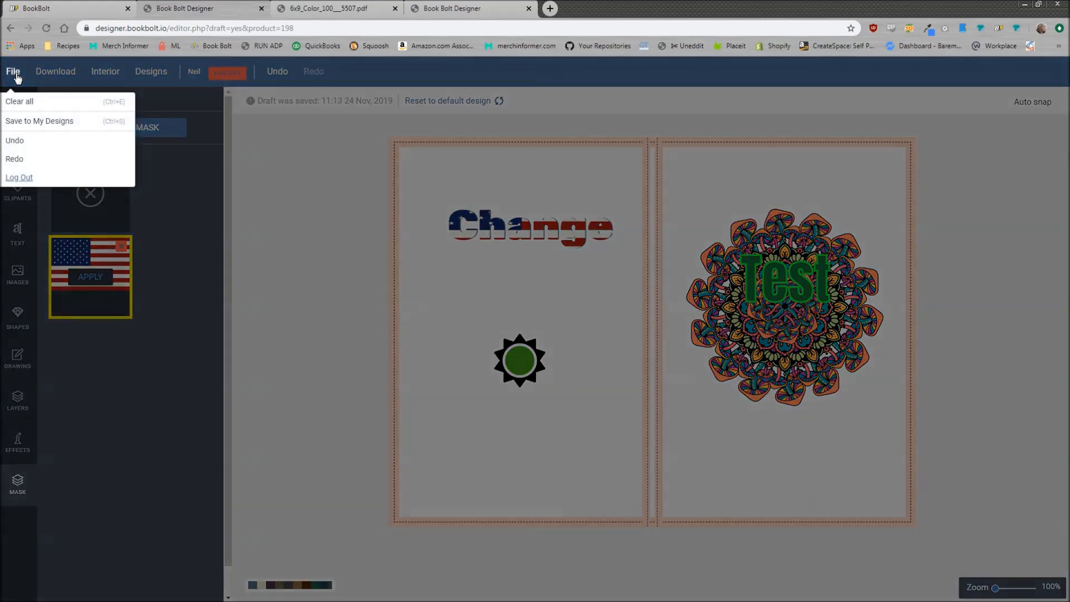
pyautogui.click(40, 119)
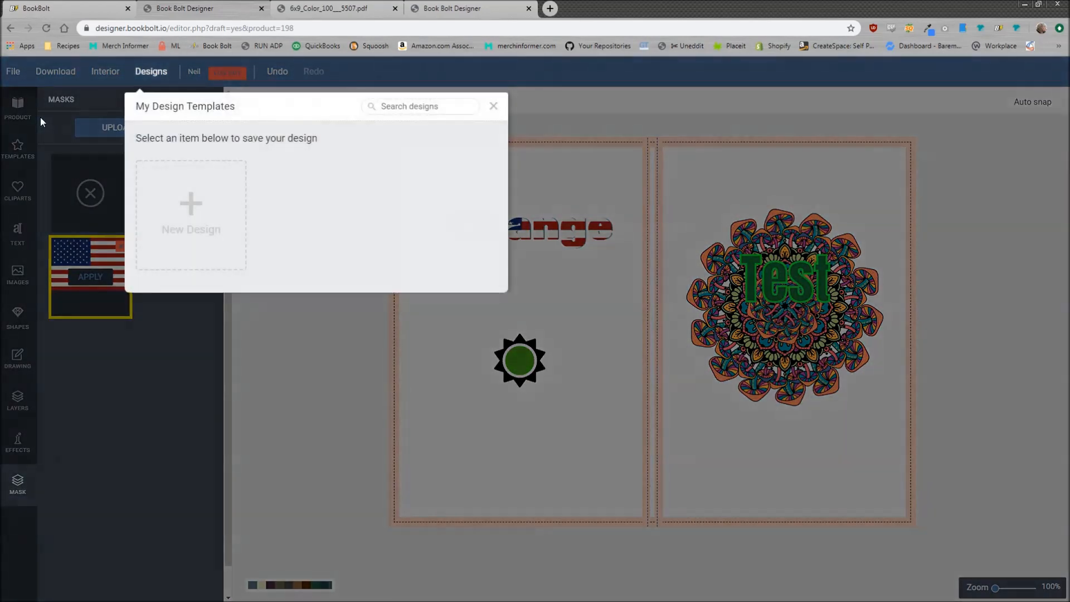
pyautogui.click(191, 204)
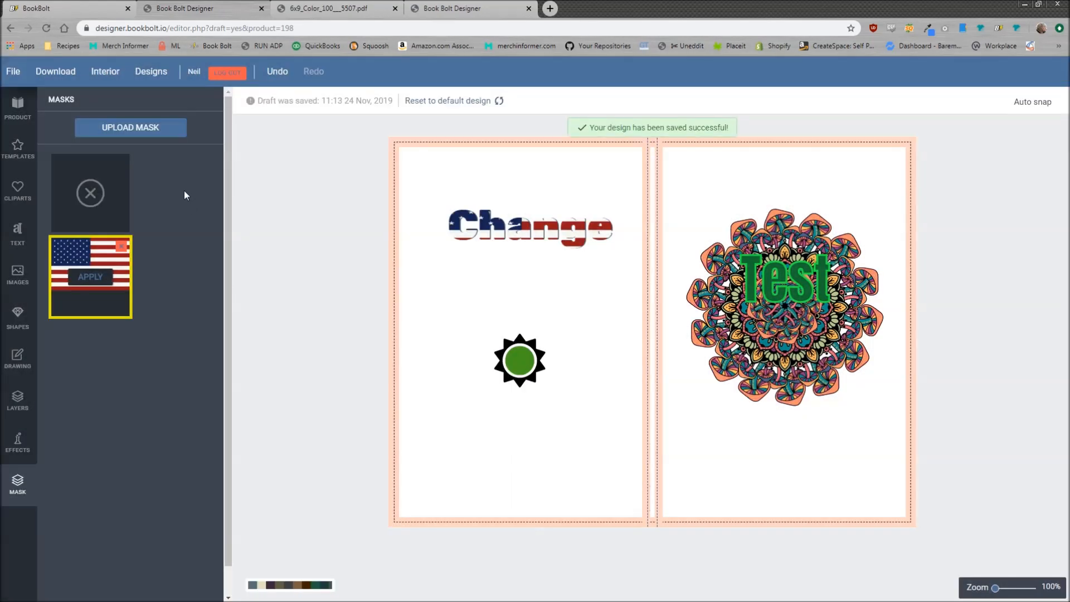
pyautogui.click(151, 76)
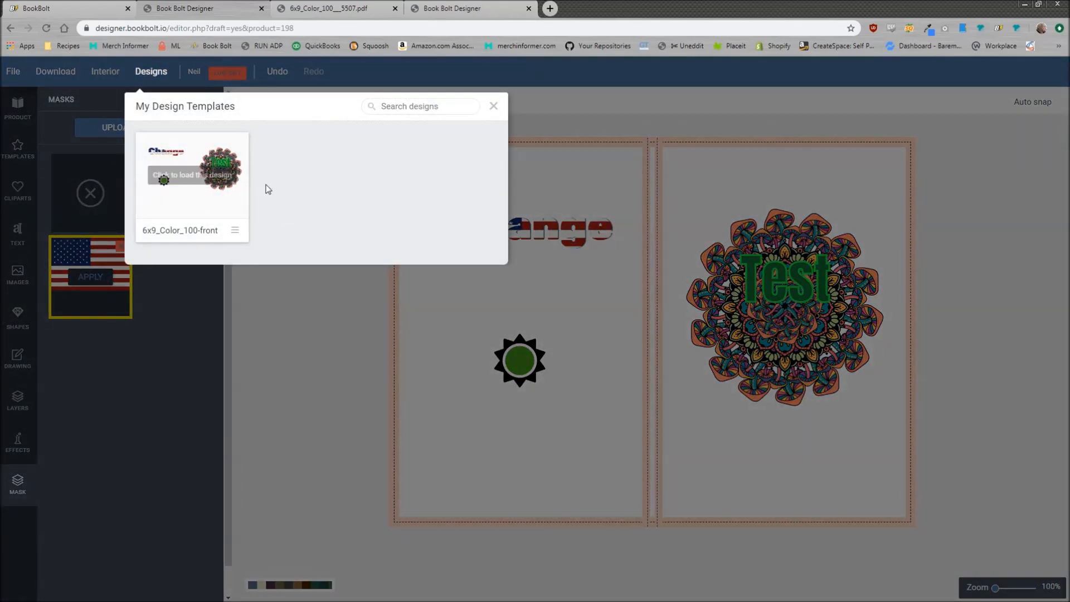
pyautogui.click(183, 196)
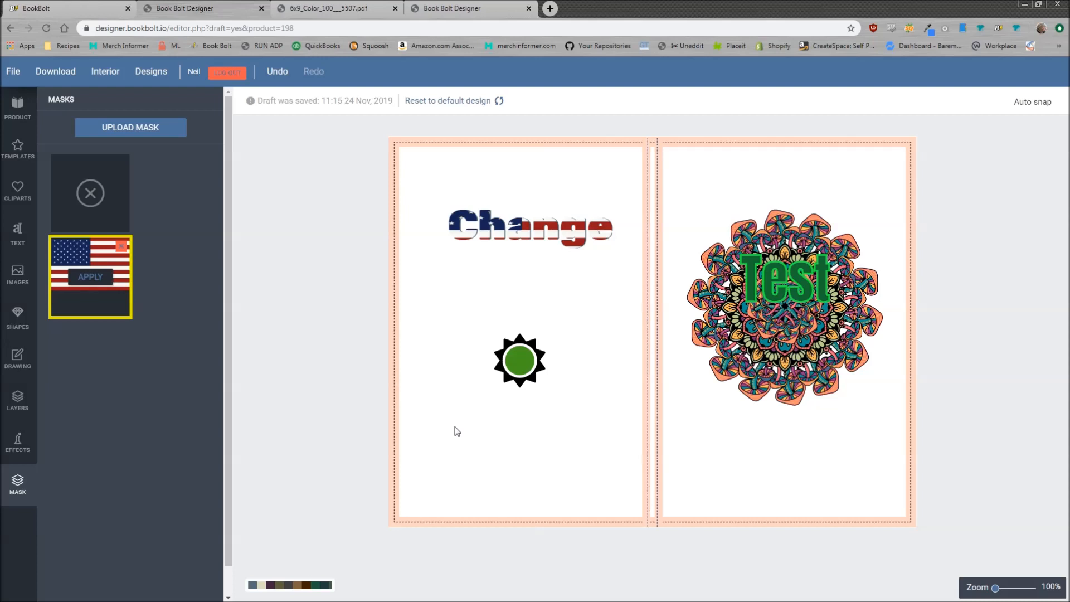
# After the reloaded cover finishes importing, show the three uploaded pictures in the Images library
pyautogui.click(25, 275)
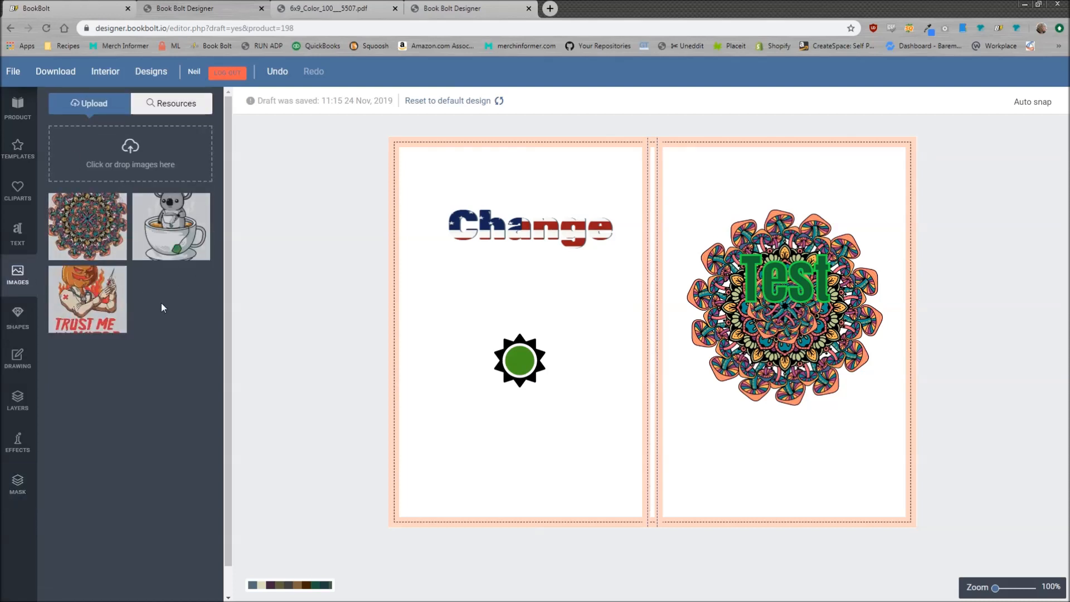